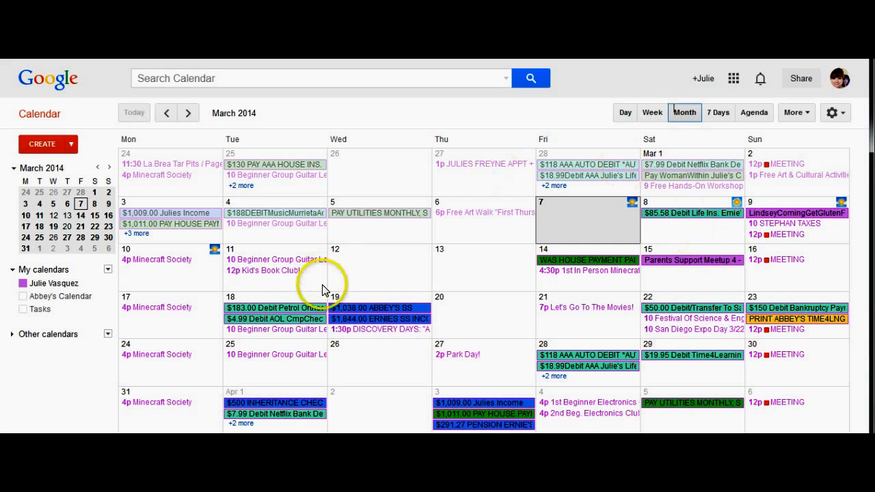
Browse the calendar in the Mar 3–9 week view, Friday Mar 7 day view, and agenda view
left_click(652, 113)
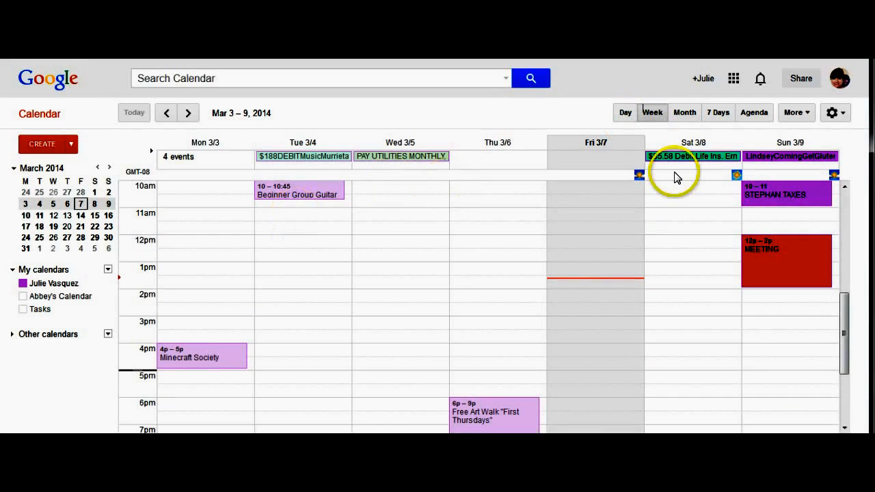
left_click(623, 114)
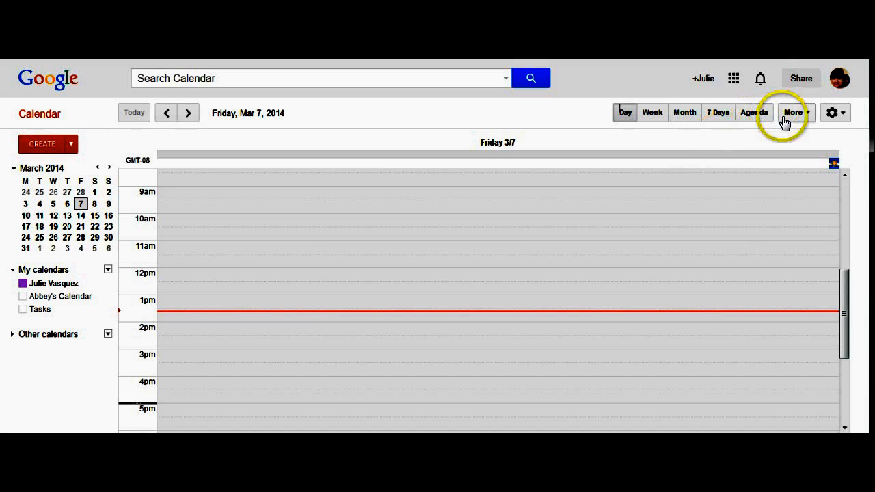
left_click(752, 120)
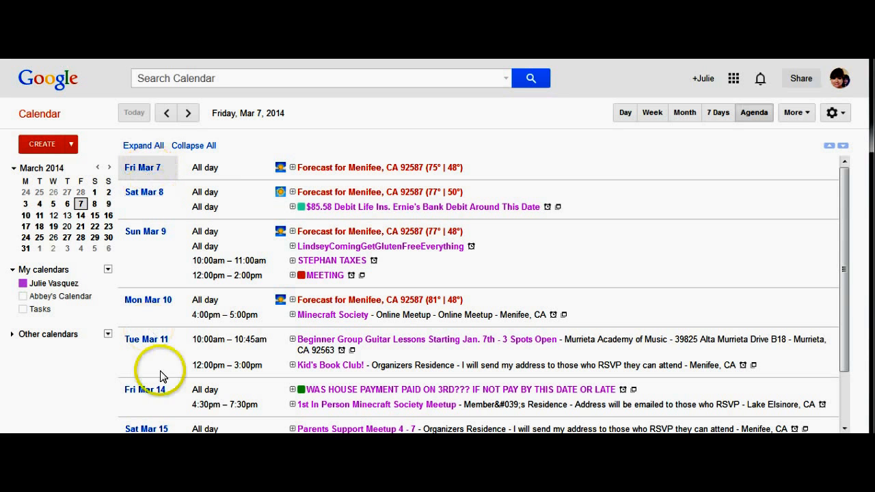
left_click(844, 428)
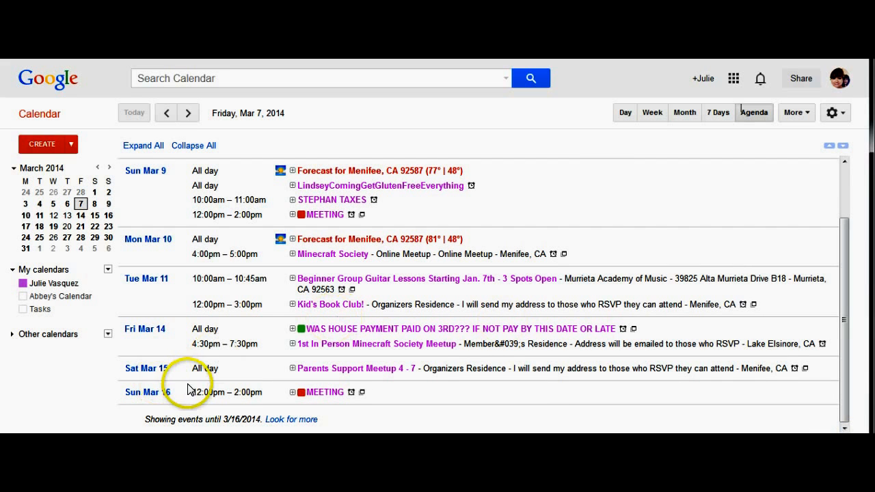
left_click(844, 164)
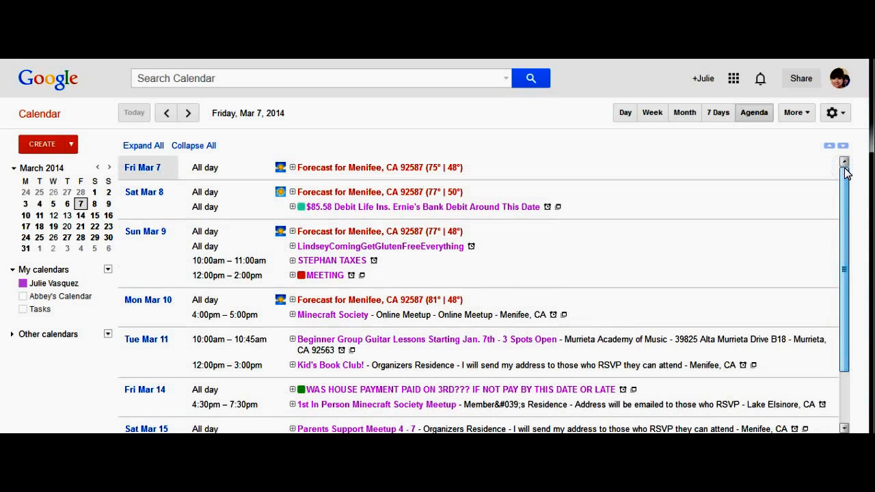
Look through the extra options menu and return to the March month view
left_click(807, 114)
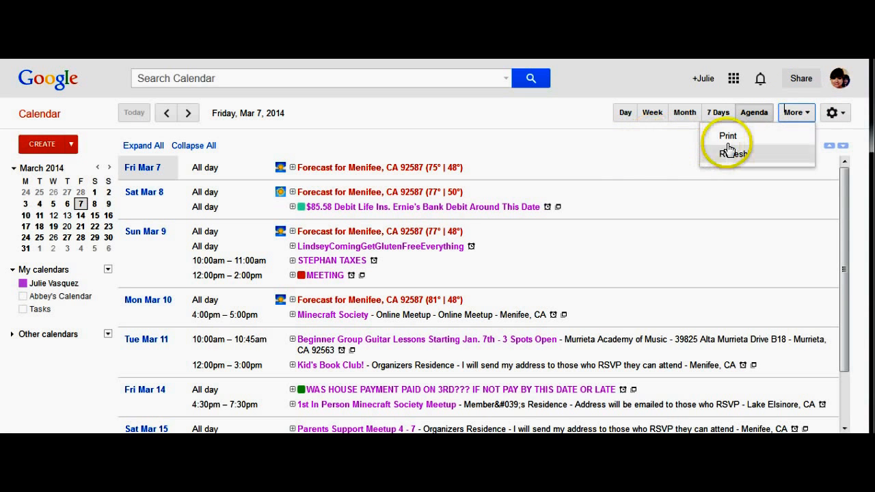
left_click(637, 183)
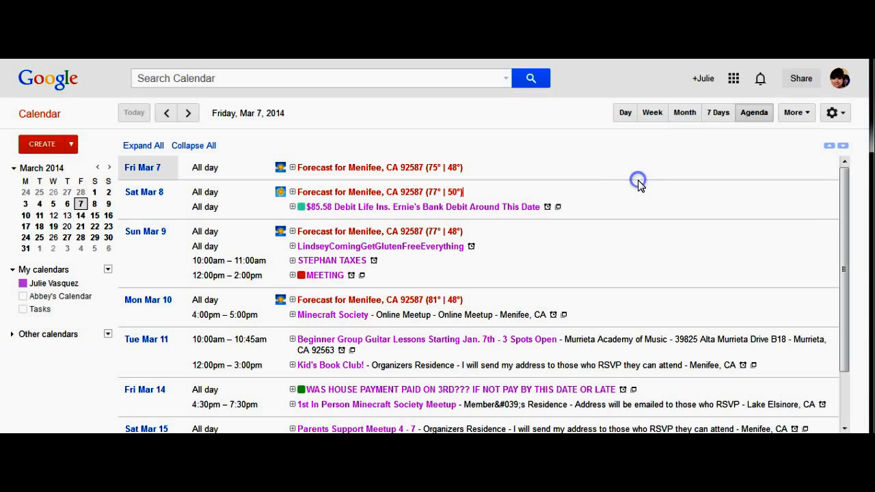
left_click(690, 113)
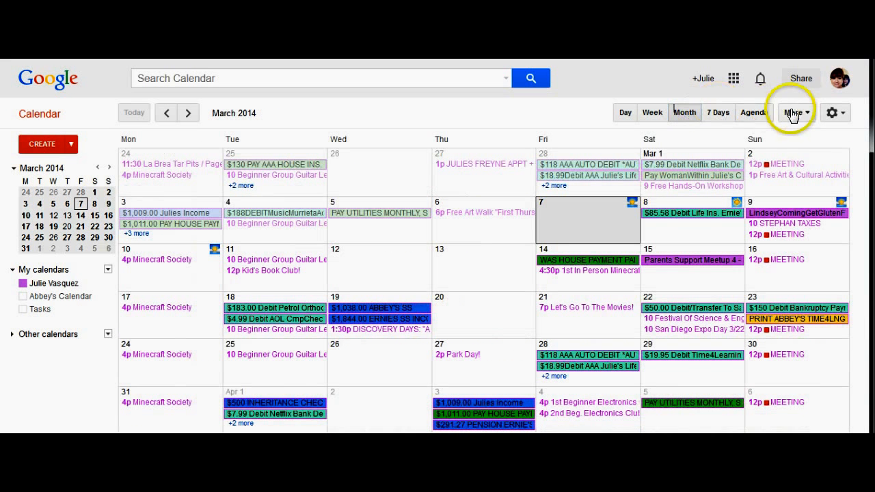
left_click(807, 115)
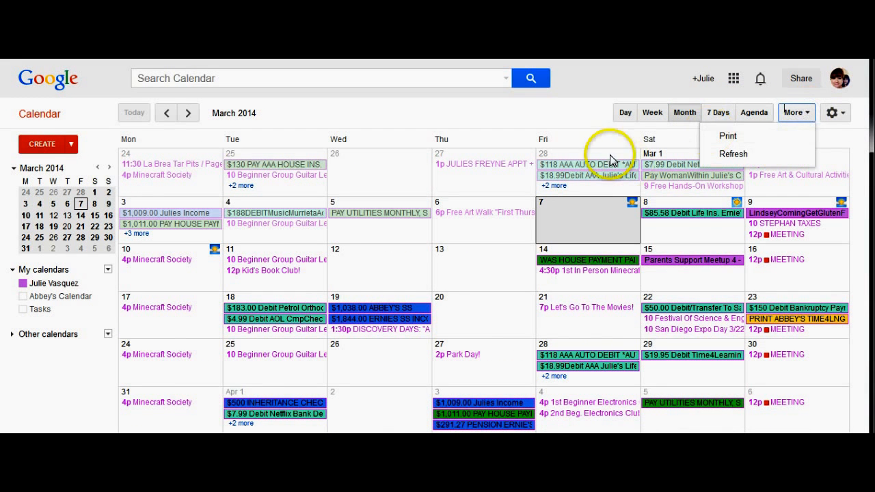
left_click(578, 128)
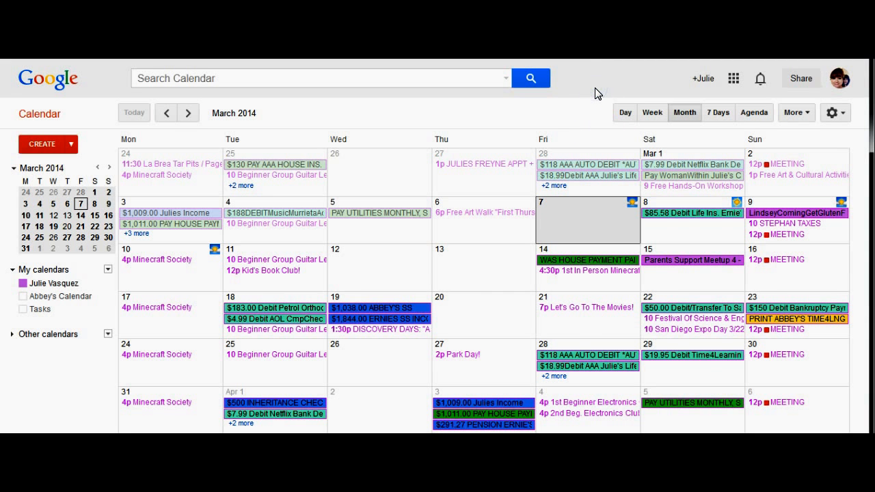
left_click(349, 200)
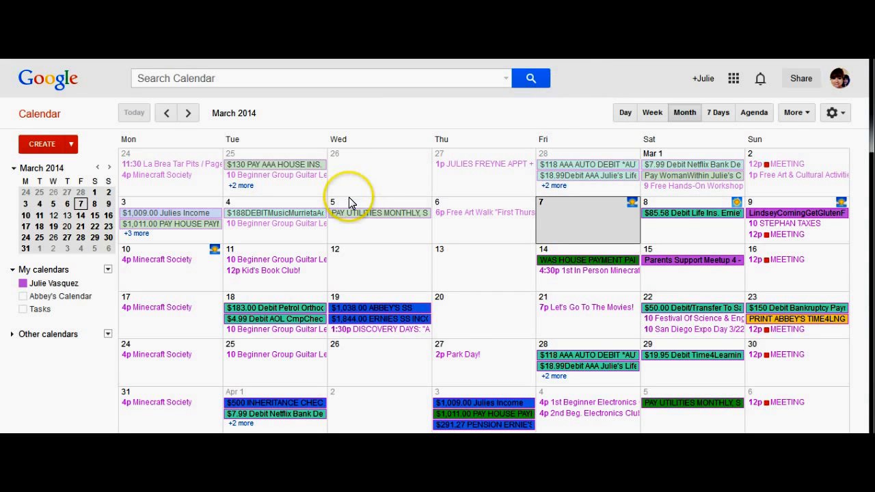
left_click(461, 316)
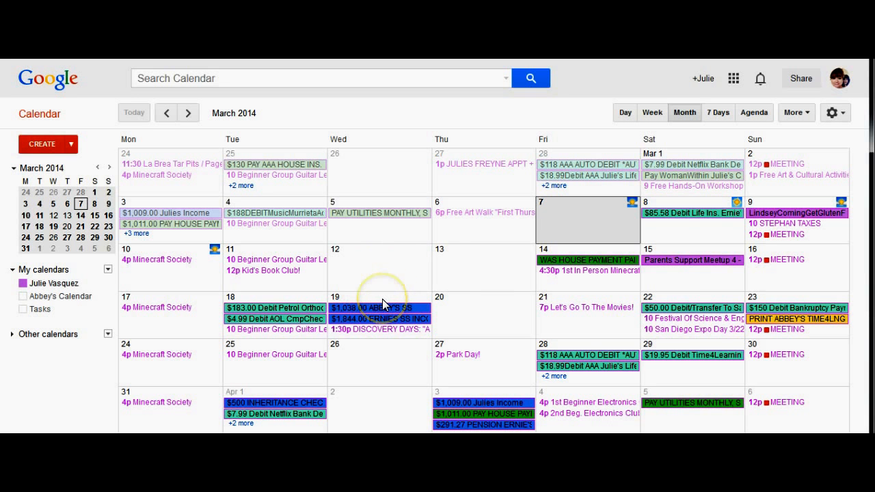
Edit the $85.58 March 8 debit and add a second reminder beside its 1-day email reminder
left_click(694, 214)
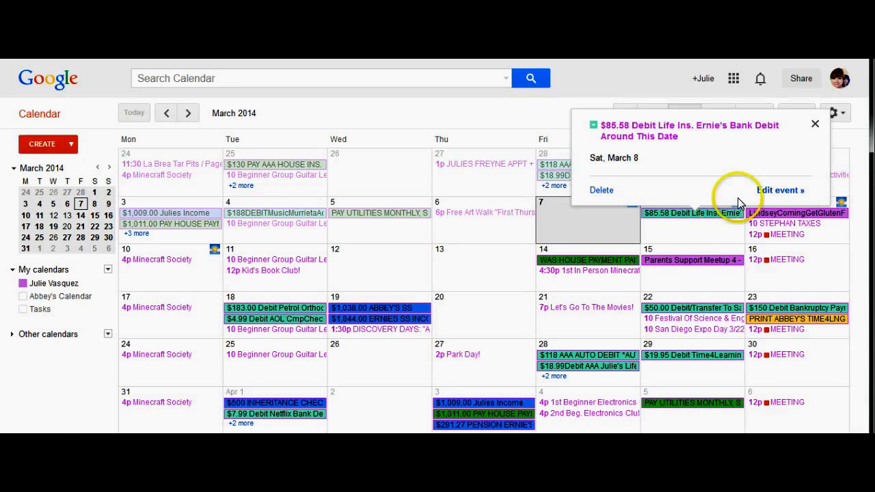
left_click(777, 191)
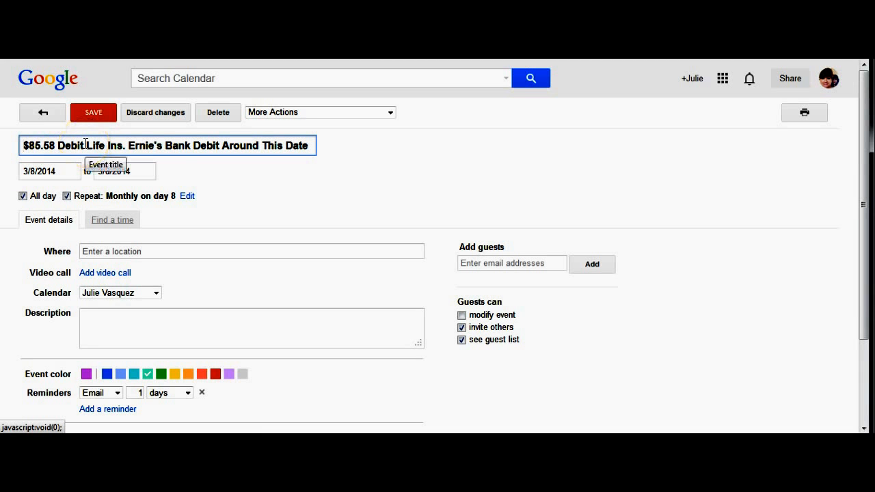
left_click(55, 144)
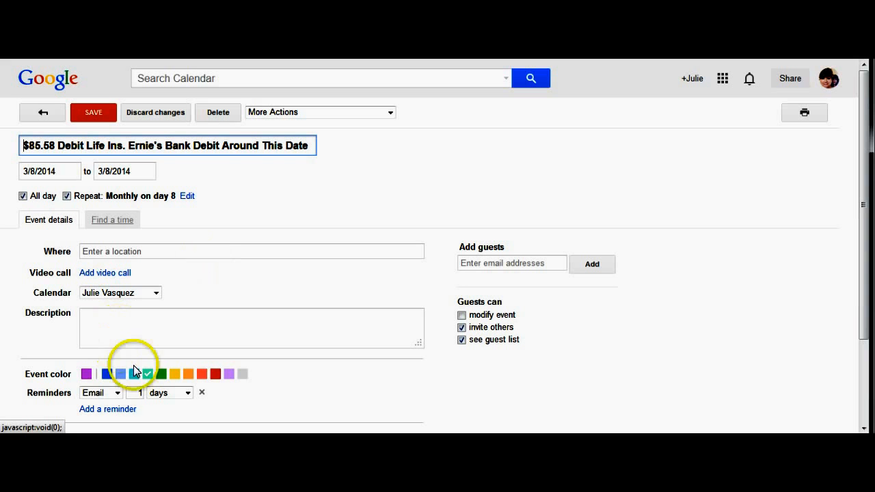
left_click(118, 395)
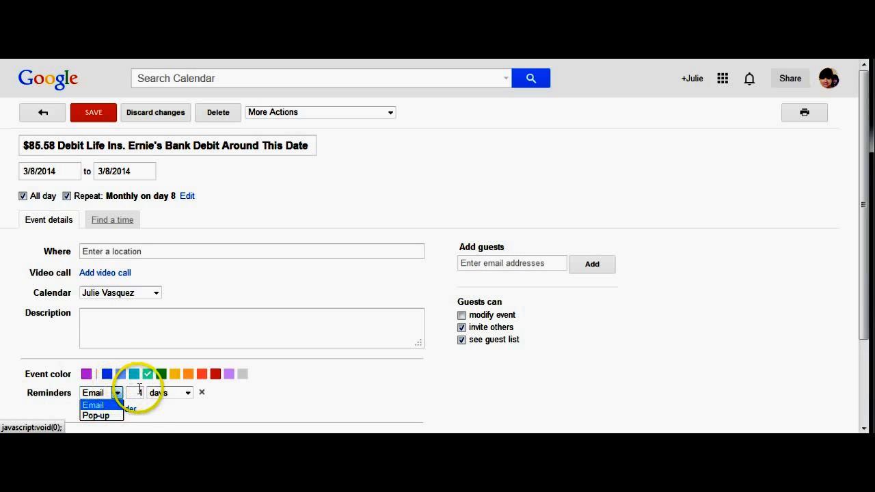
left_click(188, 393)
left_click(189, 393)
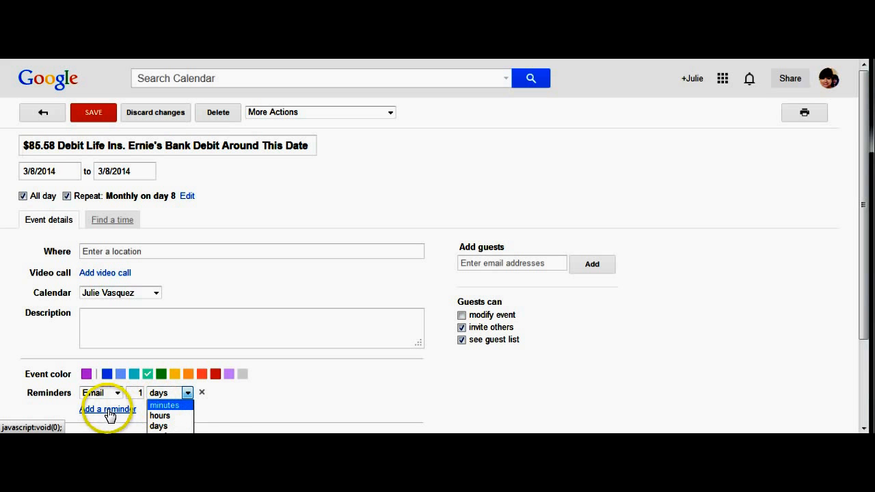
left_click(222, 414)
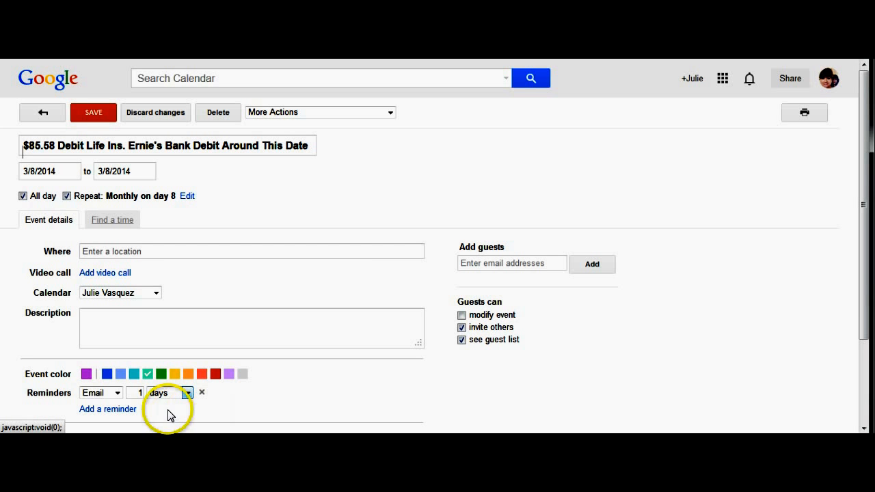
left_click(123, 411)
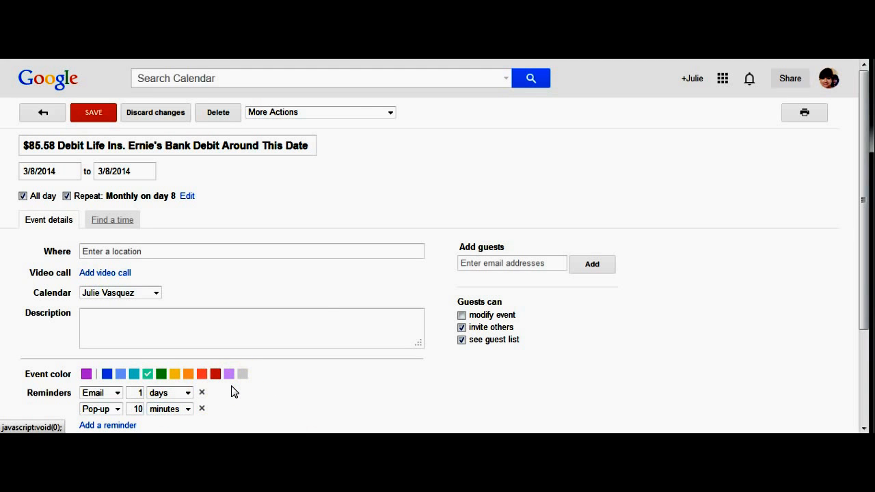
Save the reminder change to only this occurrence, then toggle Abbey's Calendar off and back on
left_click(96, 116)
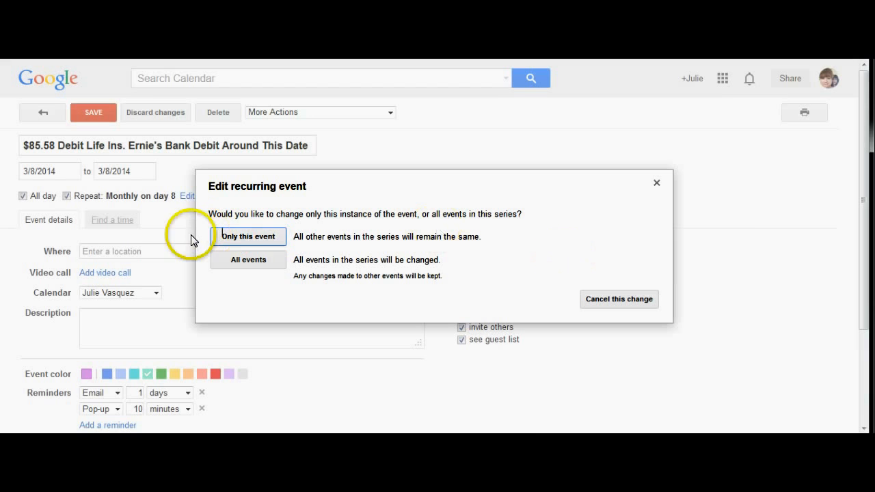
left_click(243, 238)
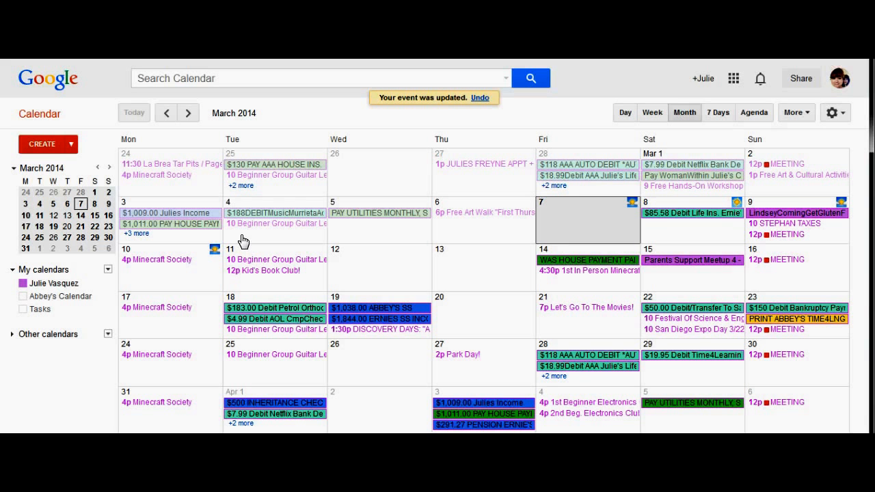
left_click(504, 225)
left_click(86, 304)
left_click(86, 304)
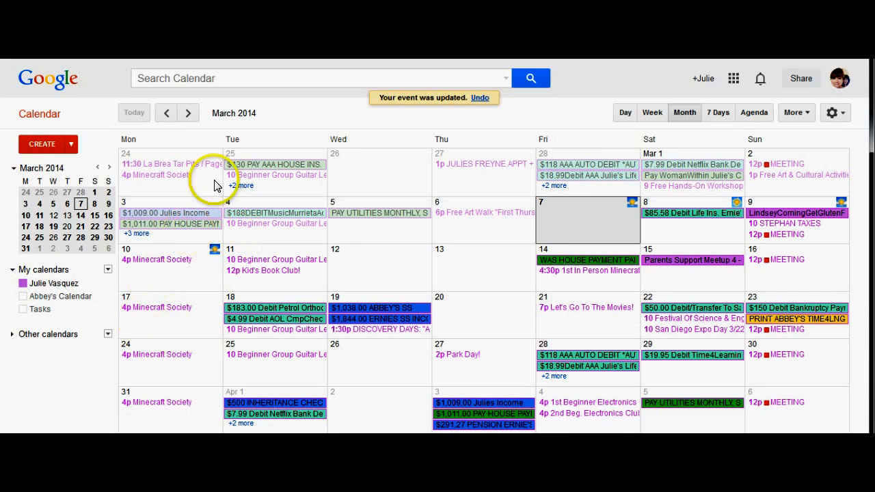
left_click(60, 296)
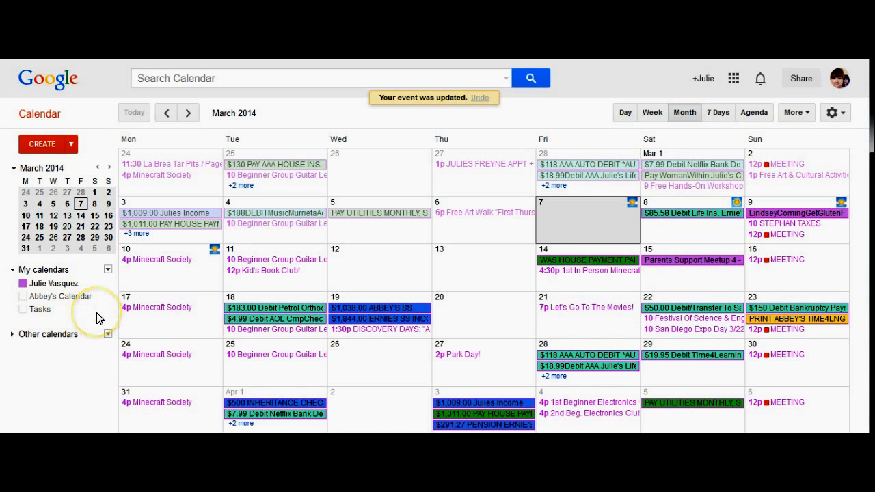
Toggle the Tasks calendar, view its colour options unchanged, and open the Tasks list panel
left_click(67, 312)
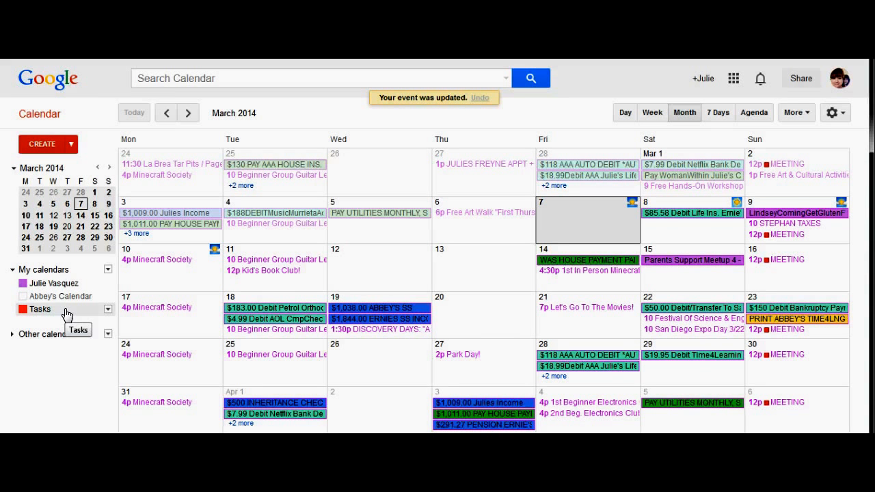
left_click(66, 312)
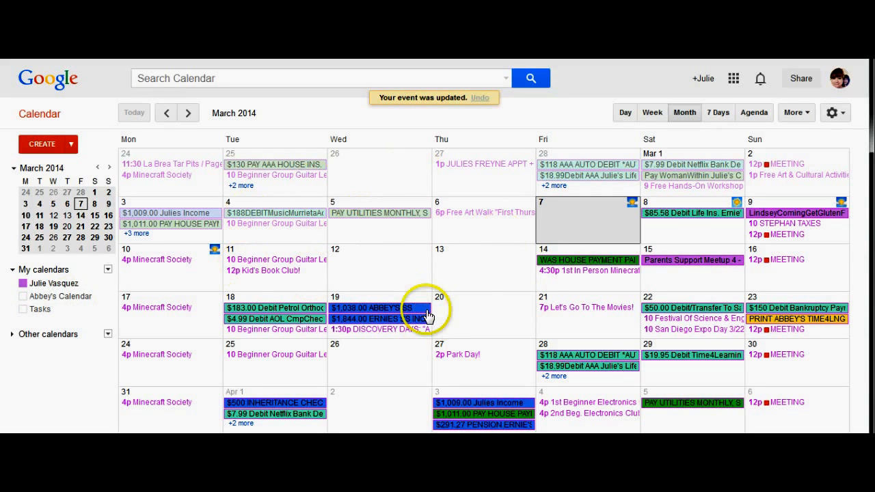
left_click(71, 313)
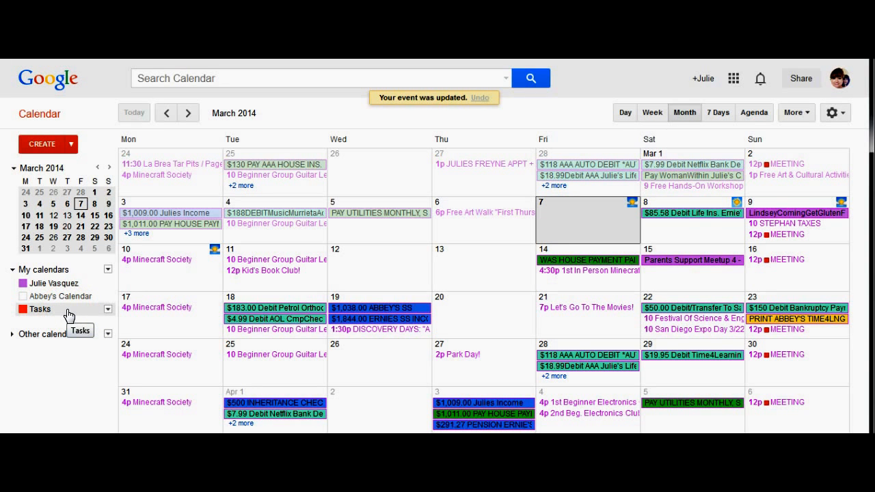
left_click(107, 310)
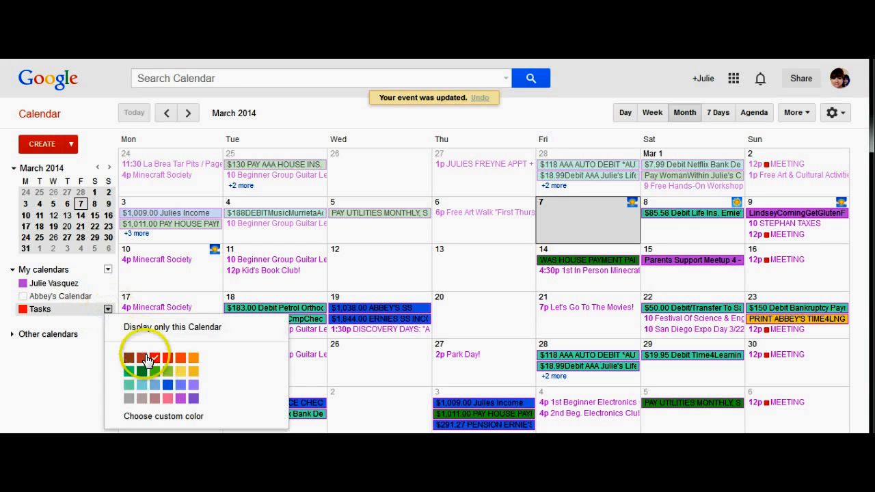
left_click(89, 365)
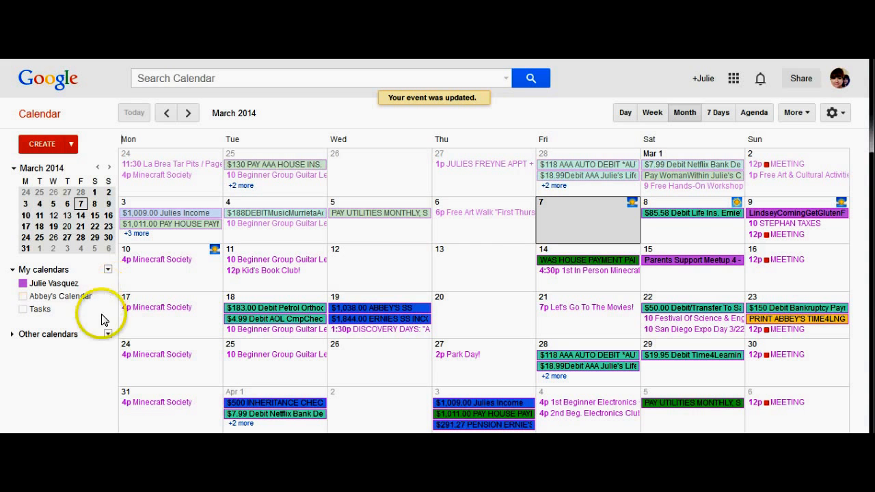
left_click(80, 312)
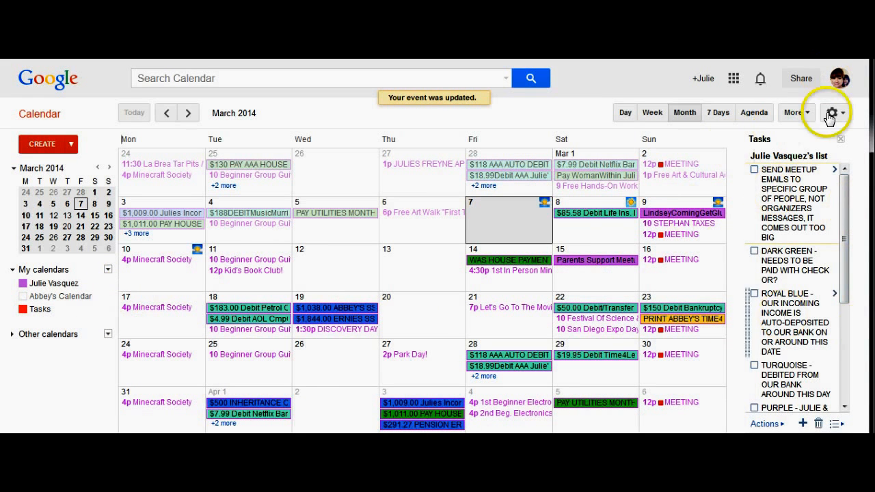
Mark the Send Meetup Emails task done and delete it
left_click(761, 225)
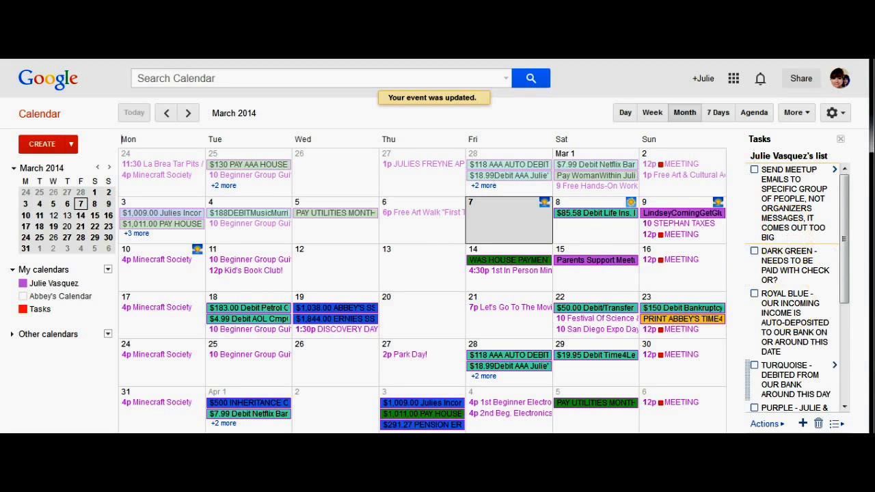
left_click(784, 424)
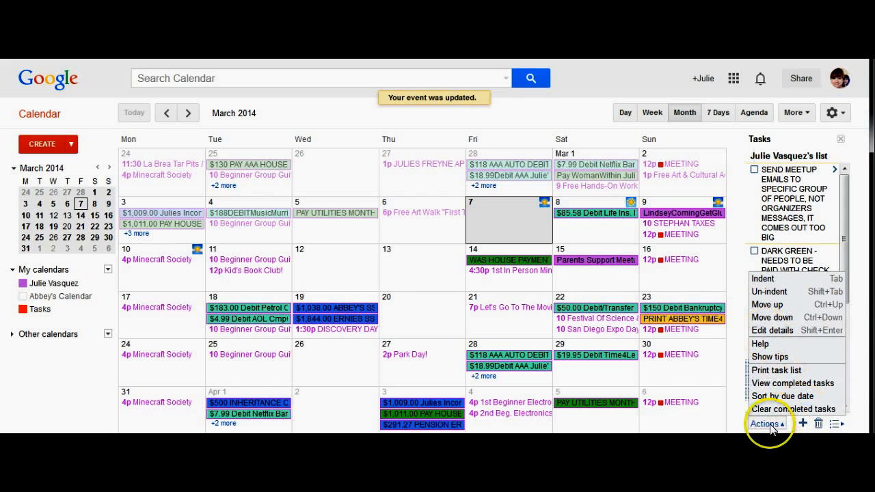
left_click(857, 373)
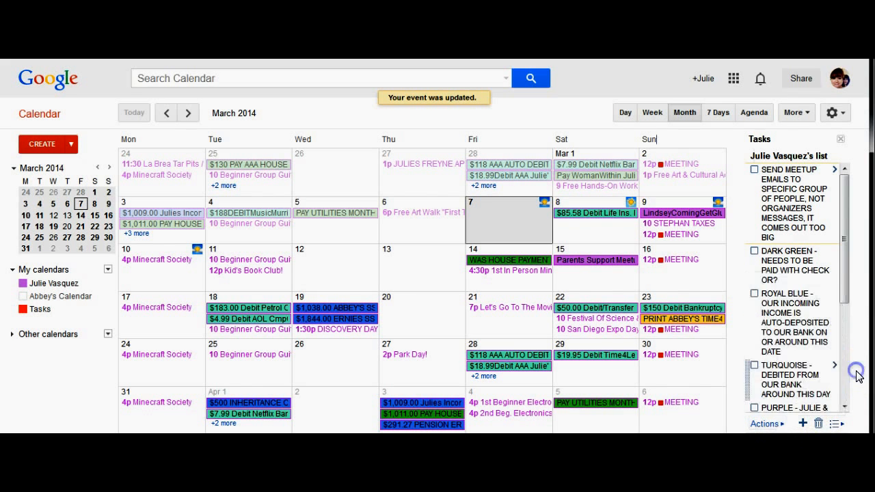
left_click(752, 170)
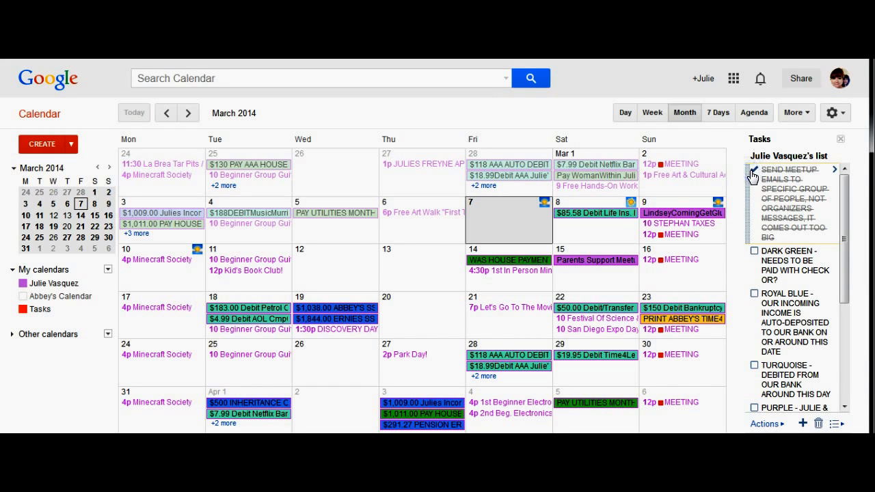
left_click(818, 425)
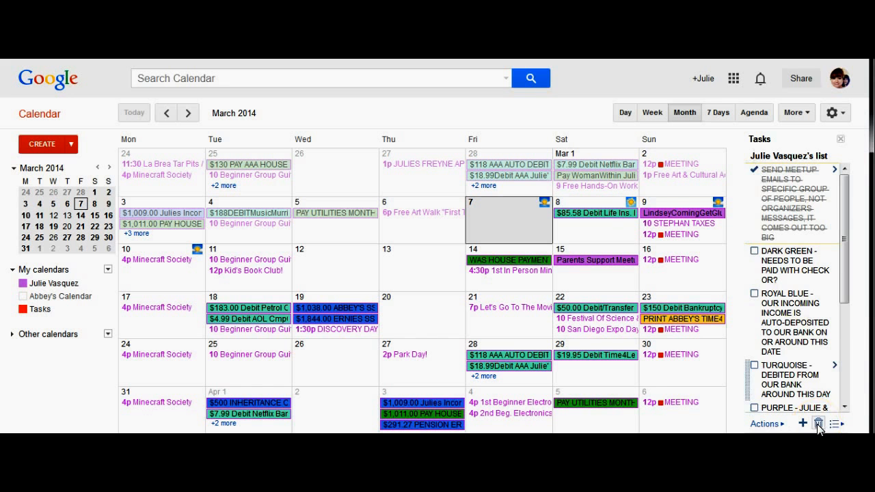
left_click(818, 425)
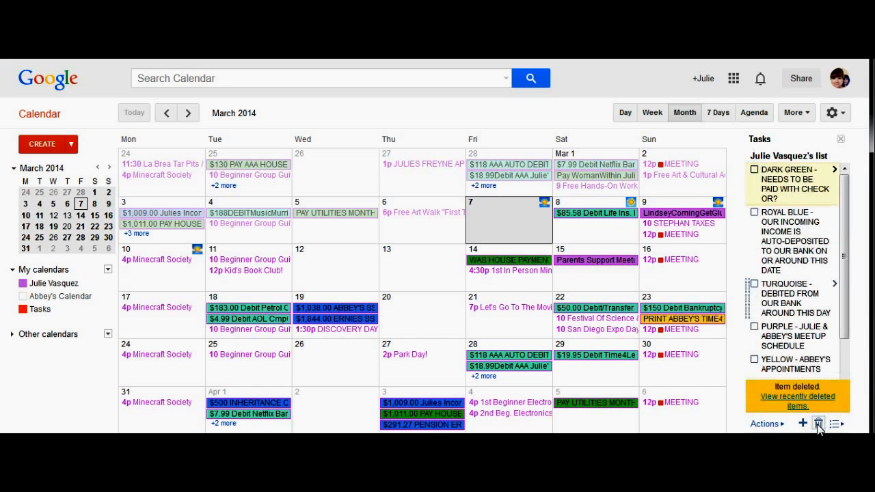
Complete and delete the DARK GREEN task, then mark ROYAL BLUE done
left_click(753, 172)
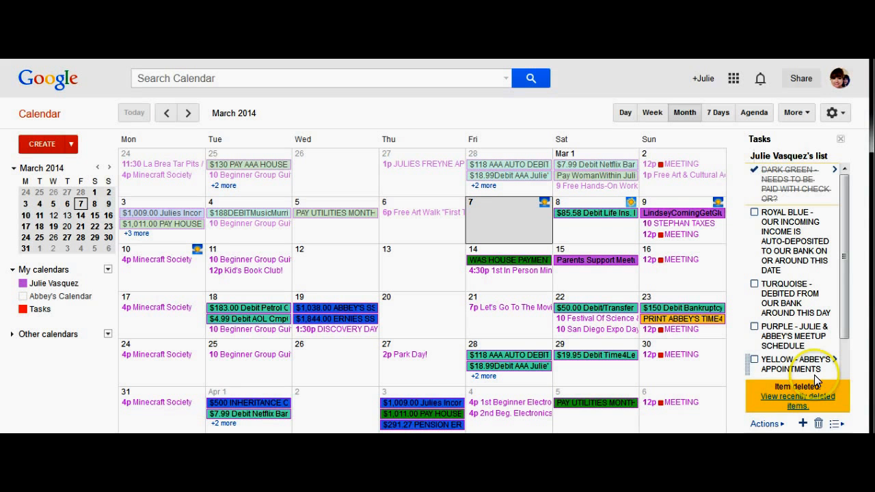
left_click(818, 424)
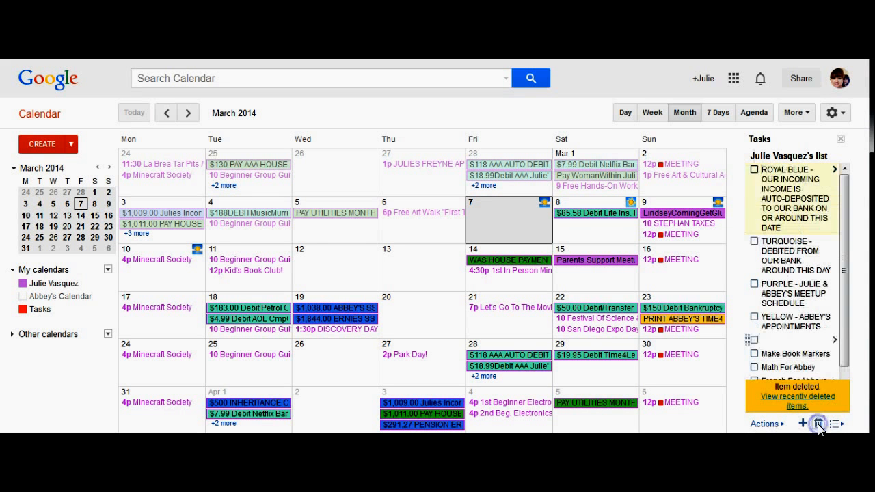
left_click(753, 168)
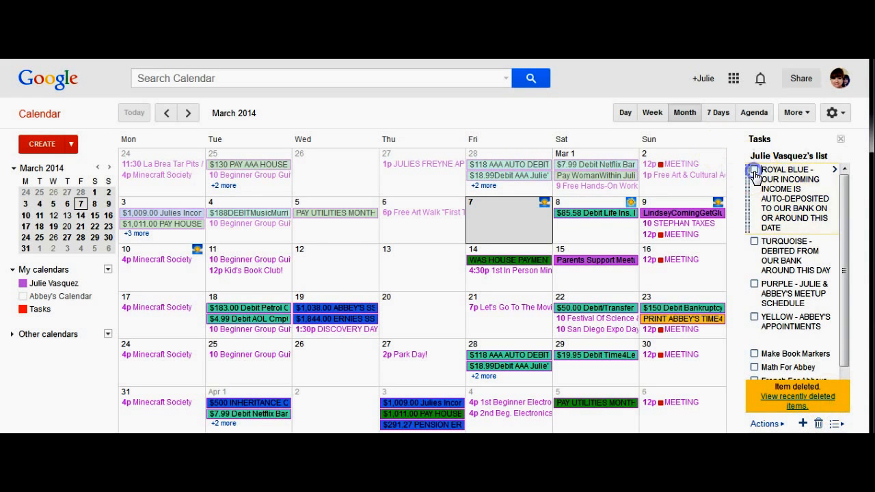
left_click(837, 424)
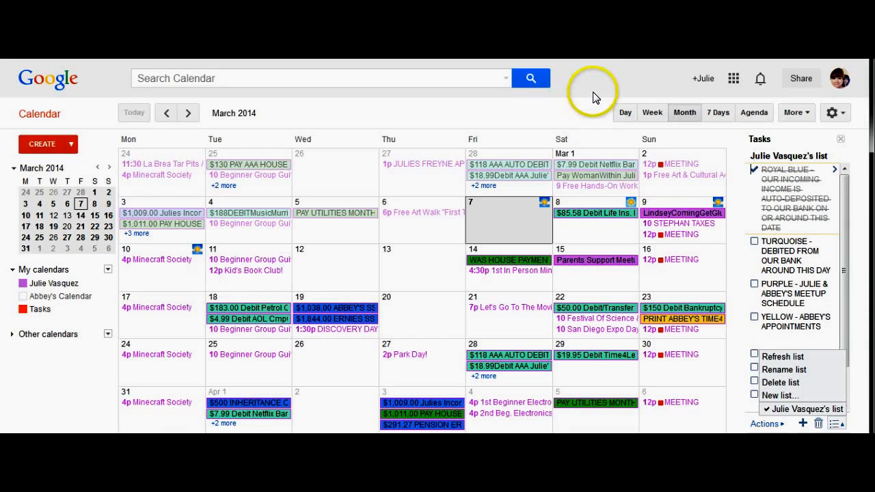
left_click(622, 115)
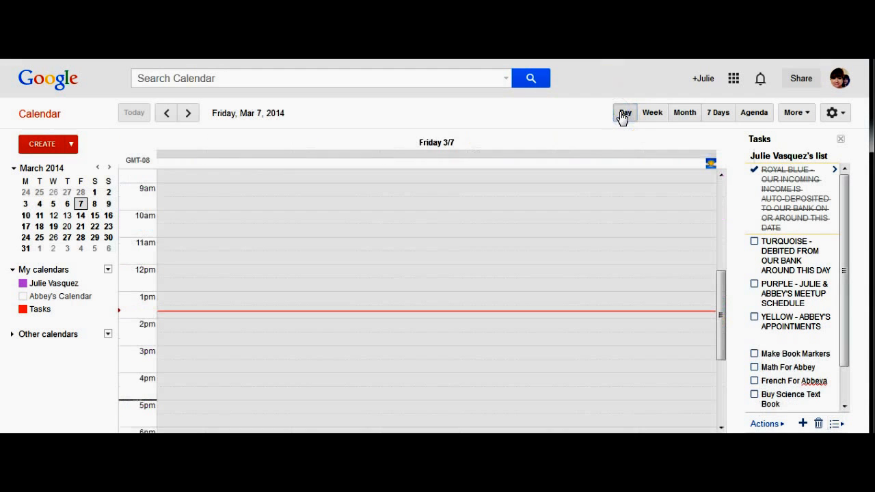
left_click(652, 112)
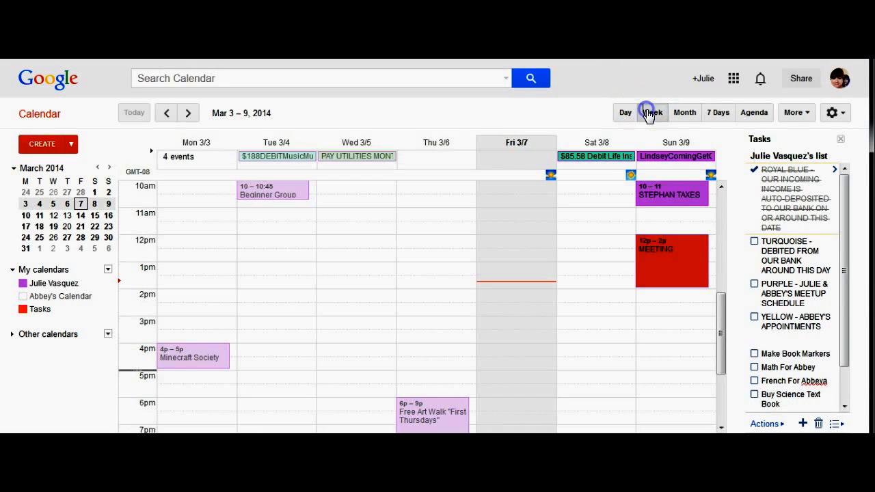
left_click(681, 114)
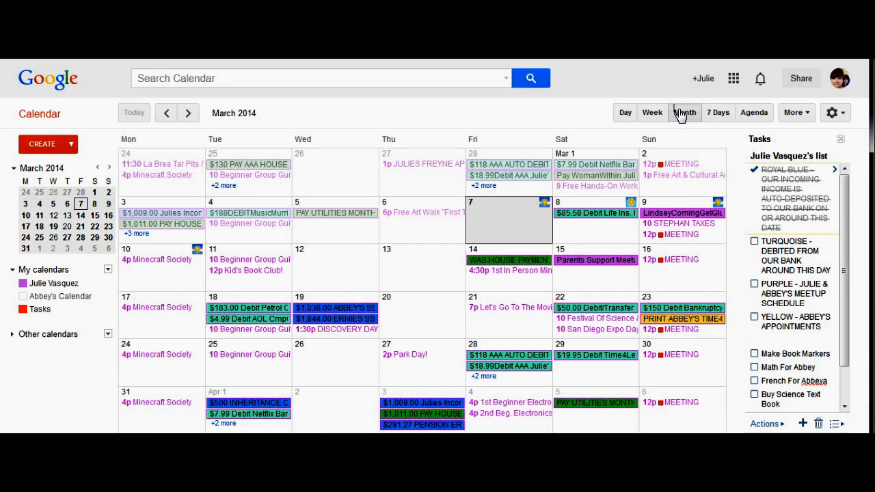
left_click(718, 112)
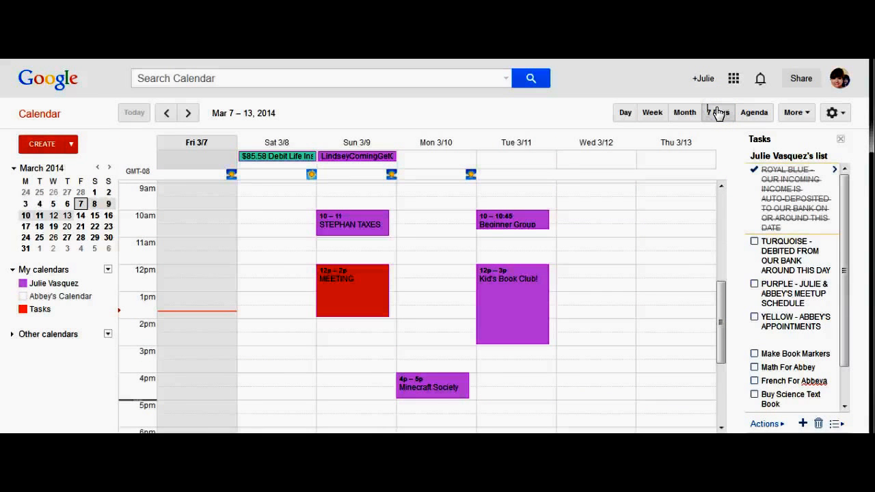
left_click(751, 114)
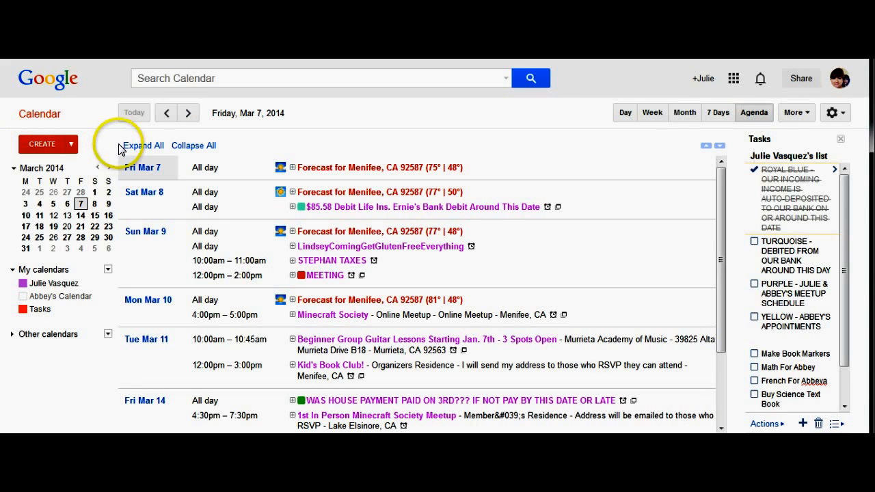
left_click(169, 112)
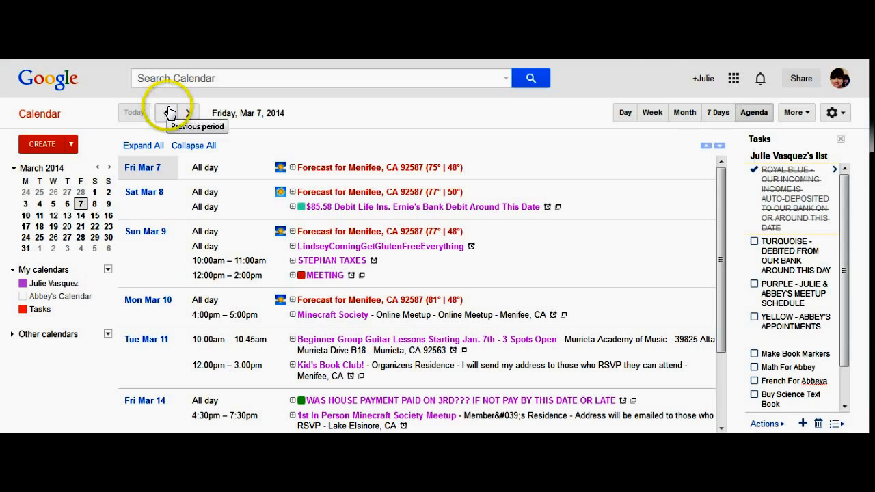
left_click(683, 113)
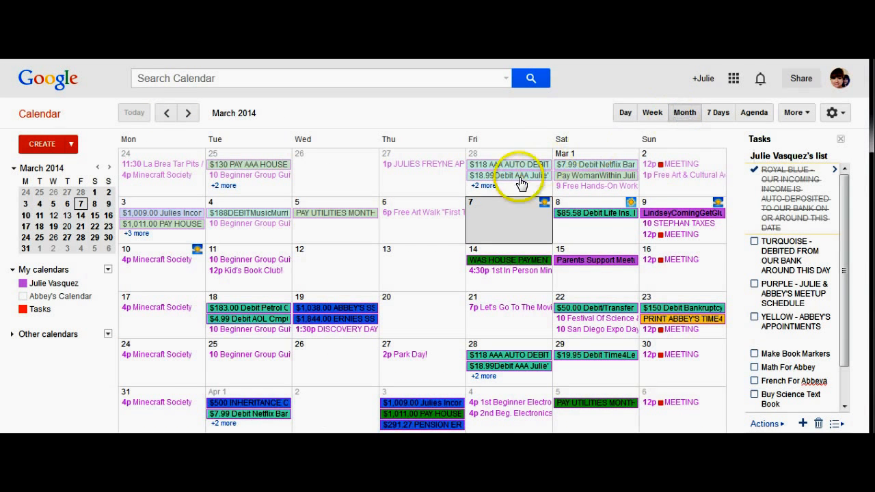
Create a timed March 7 event titled as a reminder to call a contact at 6:00
double_click(503, 221)
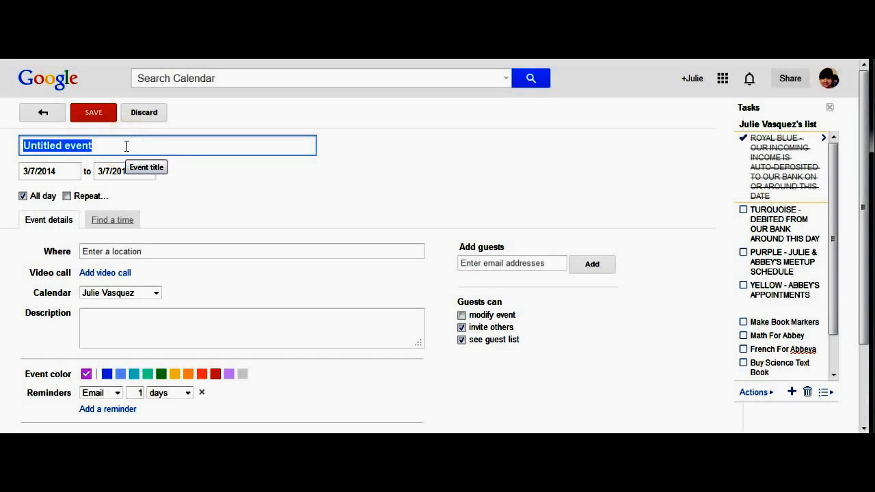
type("Remember To Call Tiffiney @ 6")
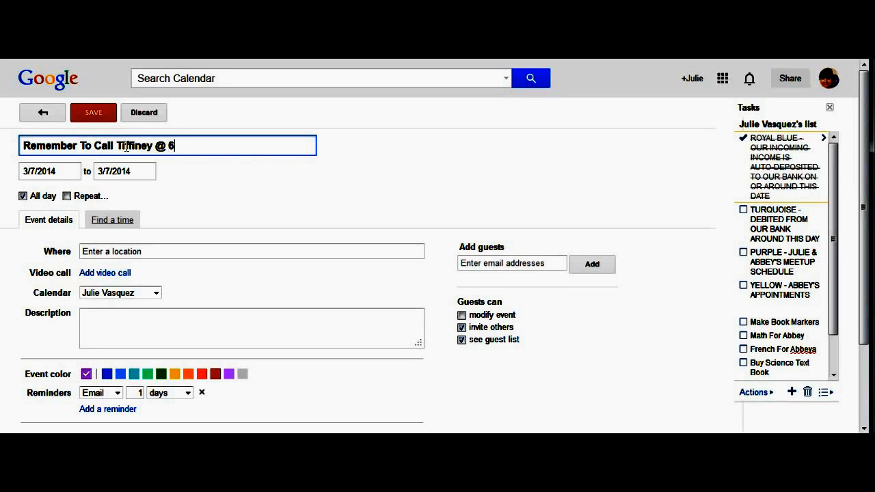
type("00")
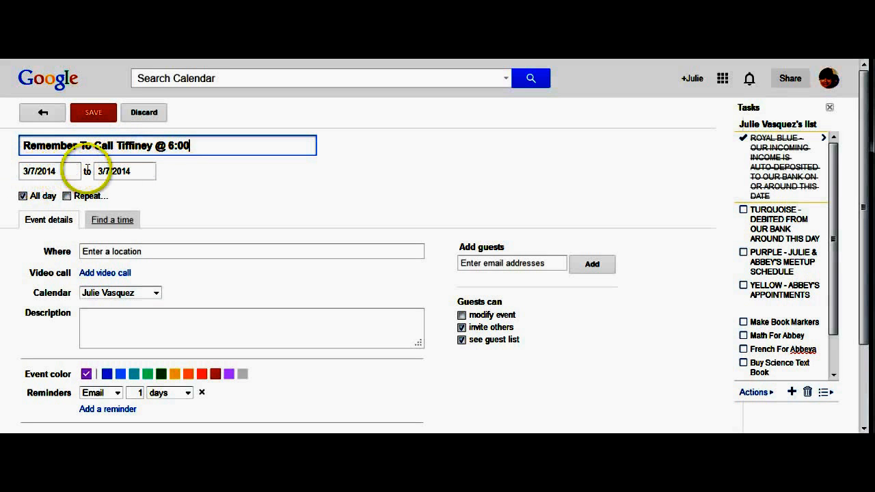
left_click(23, 196)
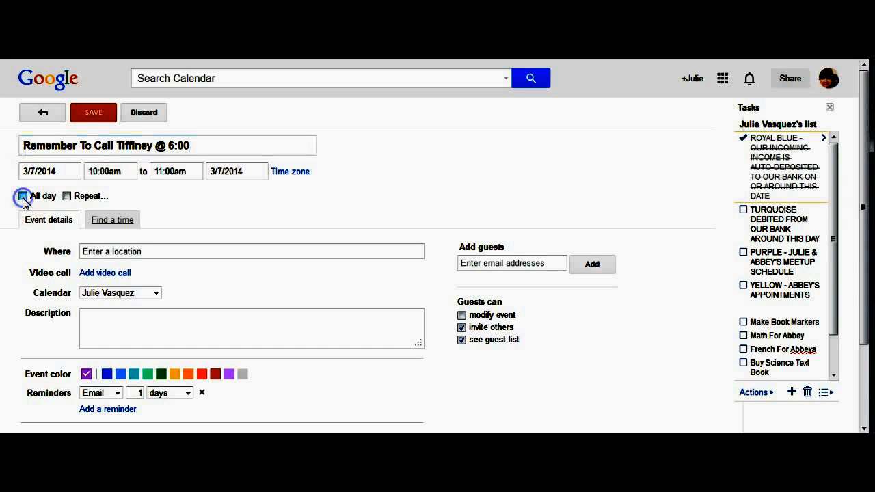
Schedule the event for 6:00pm–7:00pm on 3/7/2014, correcting the end date back from 3/8
left_click(109, 171)
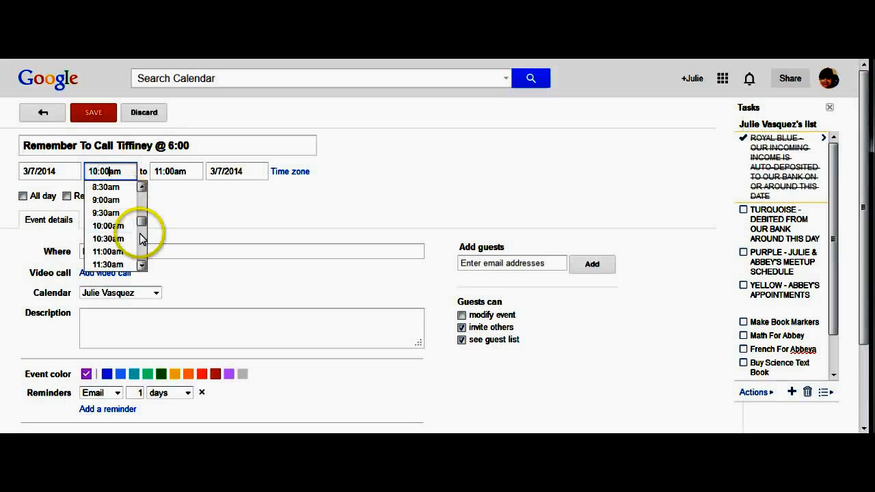
scroll(143, 263, "down", 4)
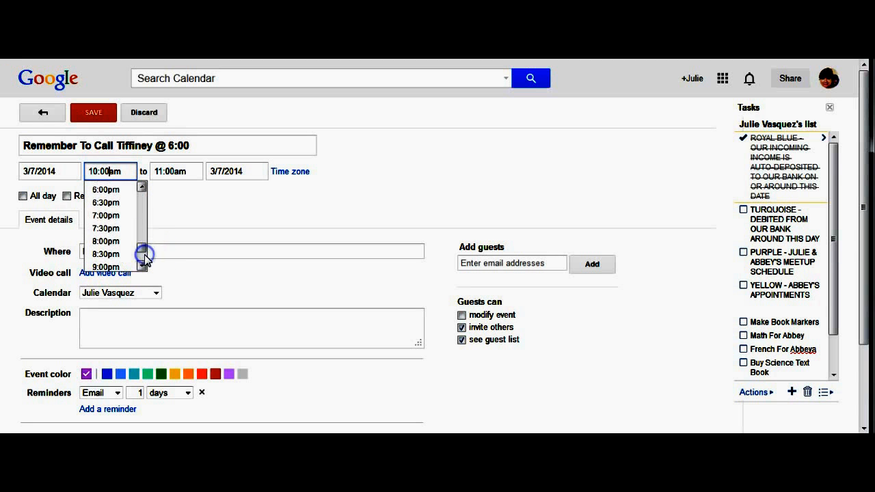
left_click(111, 189)
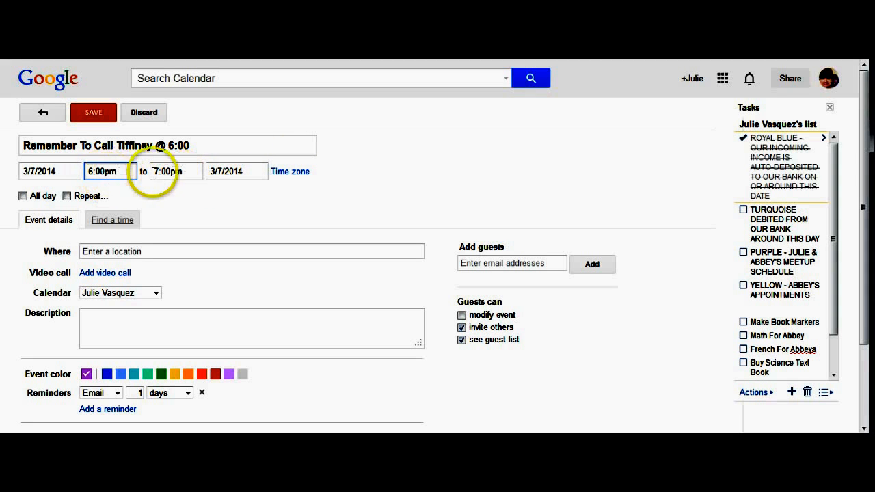
left_click(226, 171)
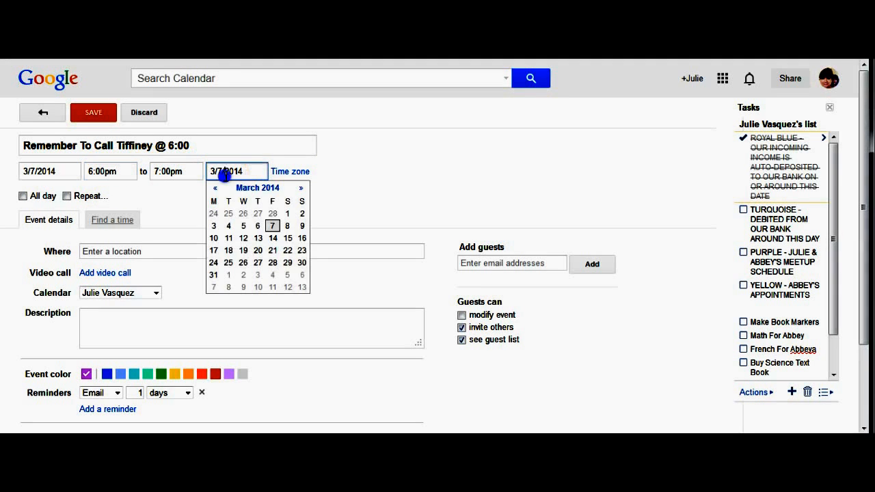
left_click(288, 225)
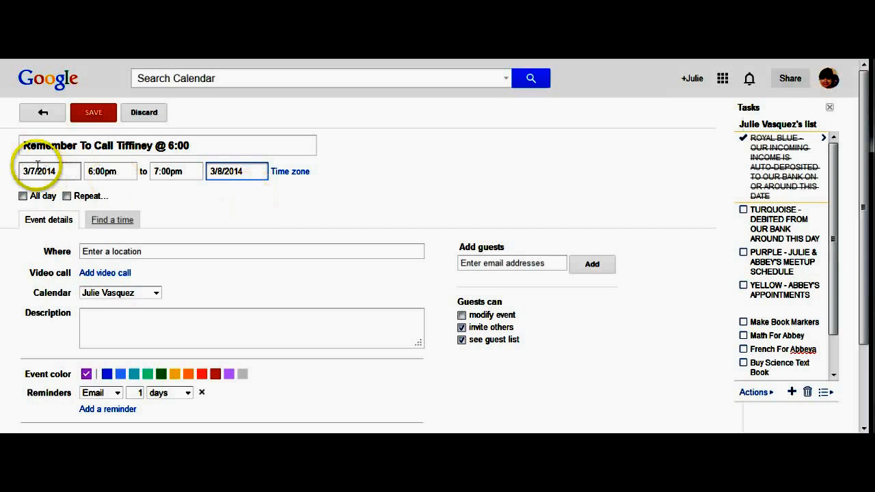
left_click(223, 171)
key("BackSpace")
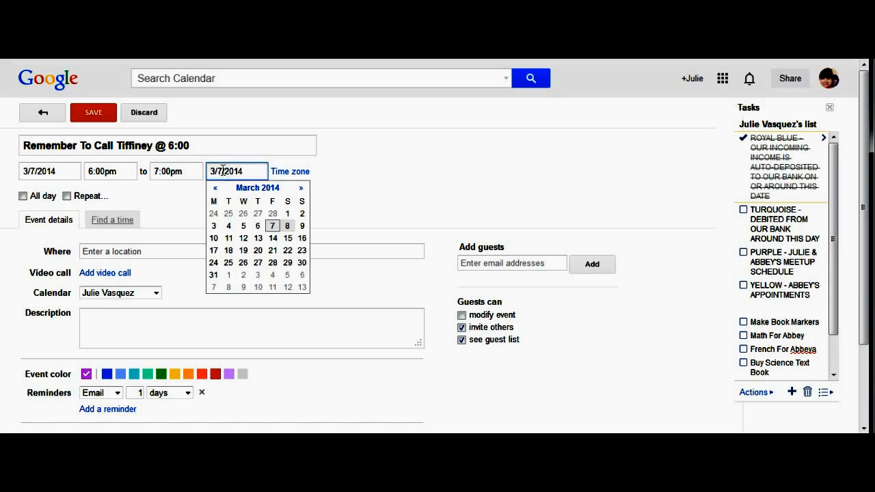
left_click(128, 193)
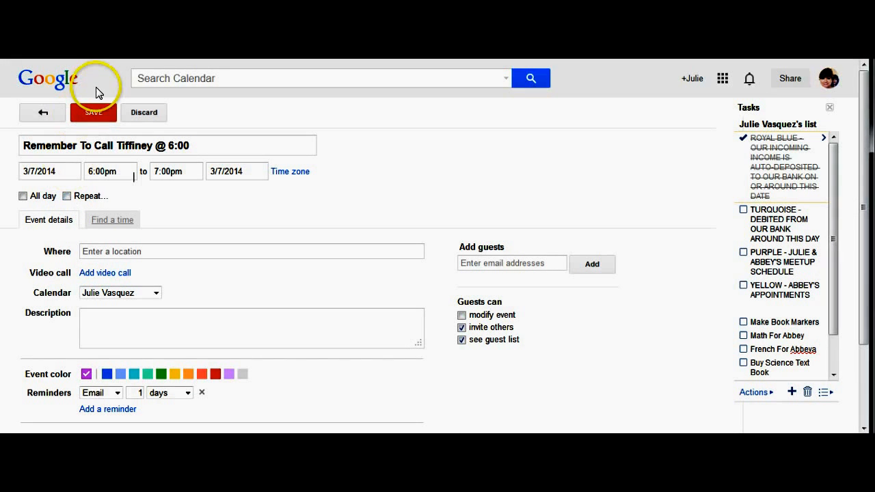
Save the call-reminder event to Fri Mar 7 at 6pm and reopen it for editing
left_click(96, 114)
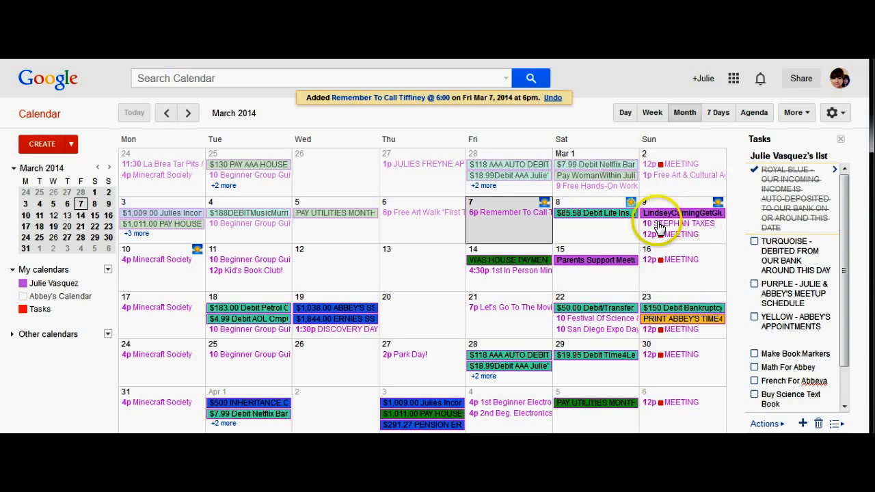
left_click(506, 219)
left_click(505, 218)
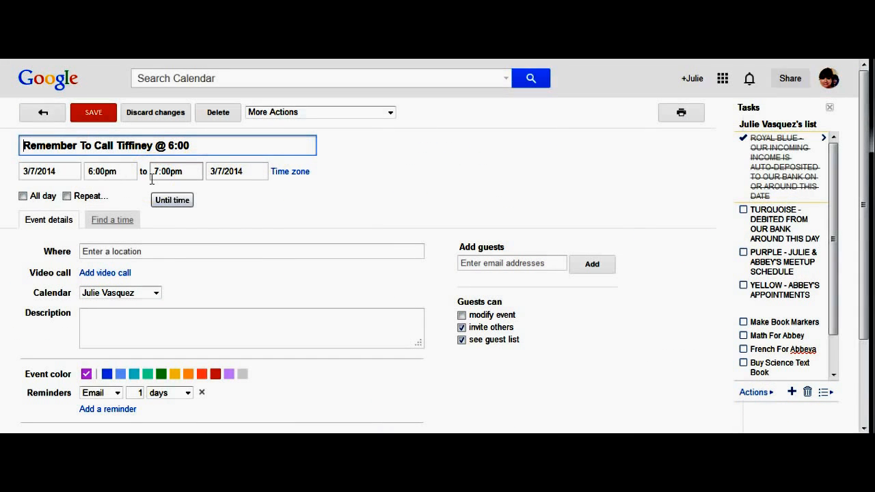
Set the event to repeat daily from 3/7/2014, ending after 7 occurrences
left_click(67, 197)
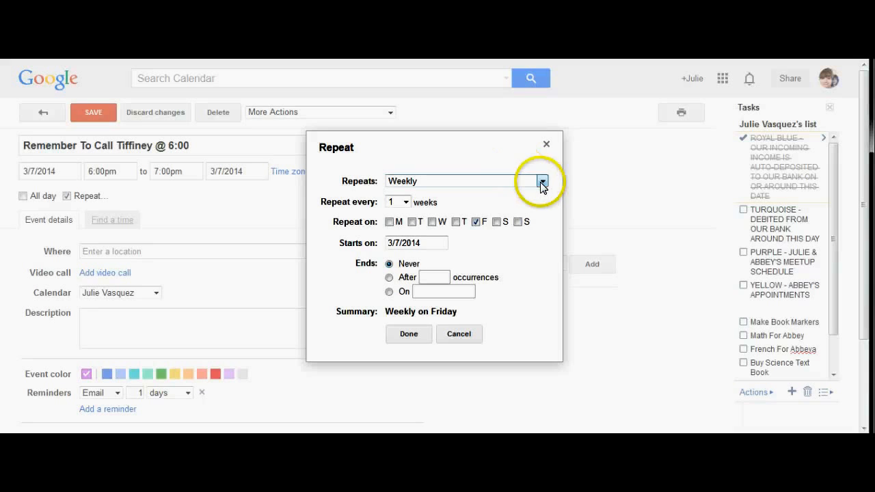
left_click(542, 183)
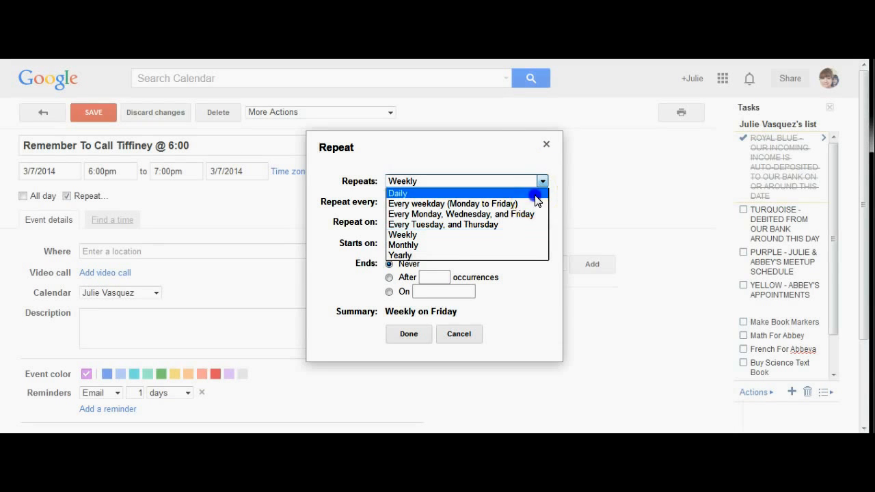
left_click(535, 195)
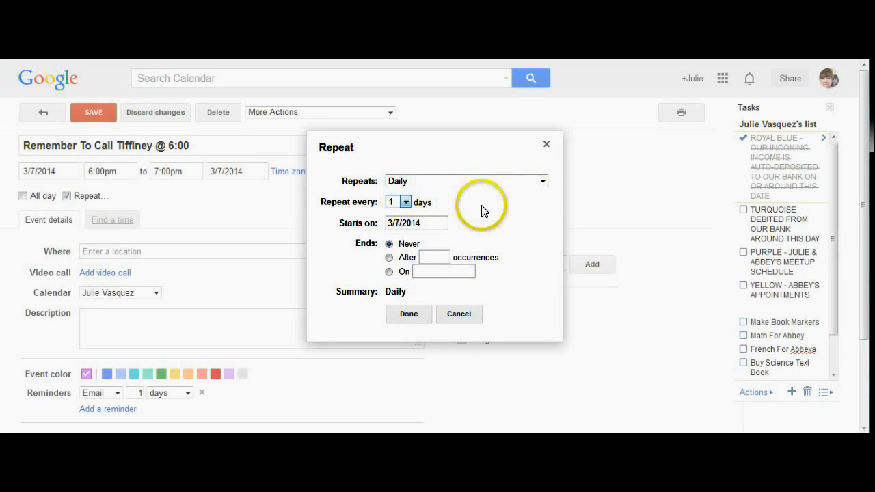
left_click(407, 221)
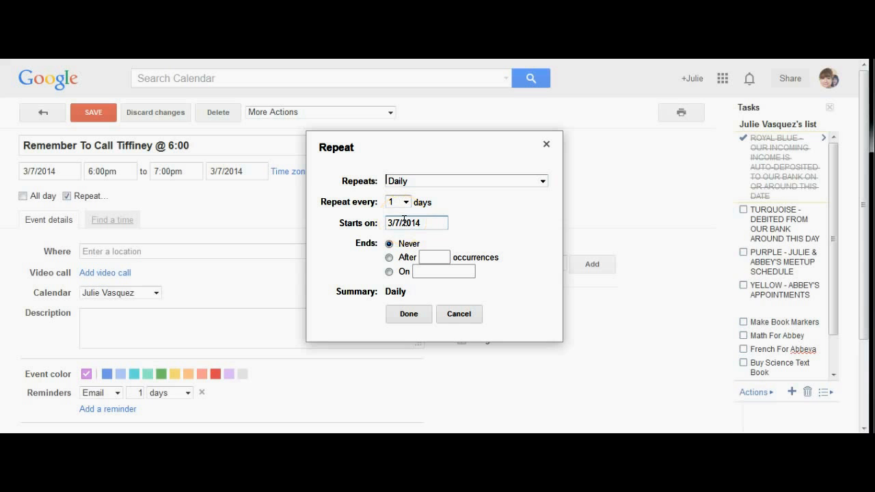
left_click(405, 255)
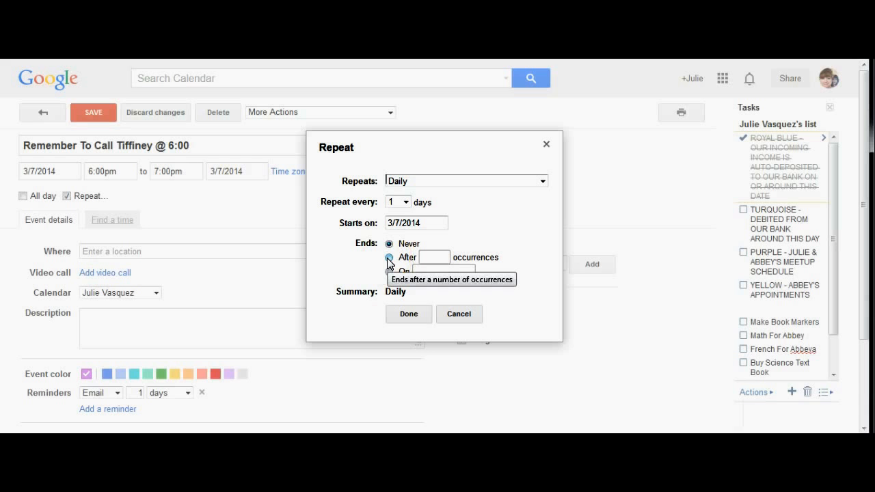
left_click(390, 258)
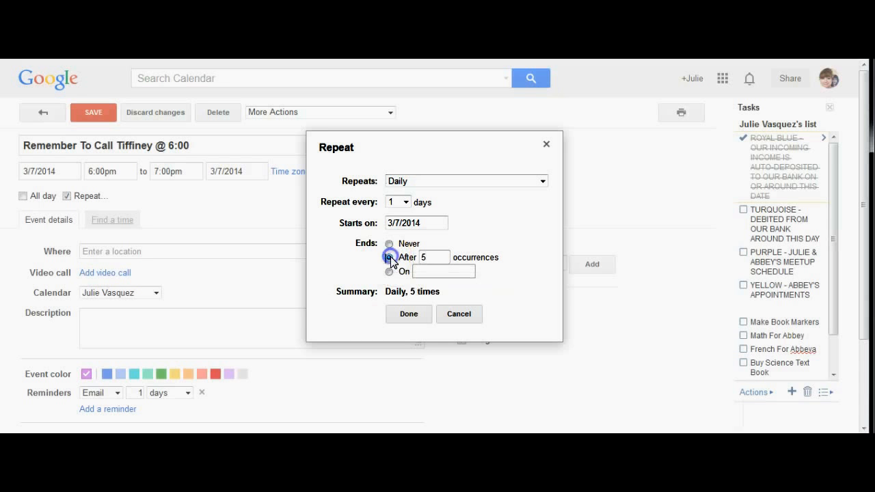
left_click(433, 257)
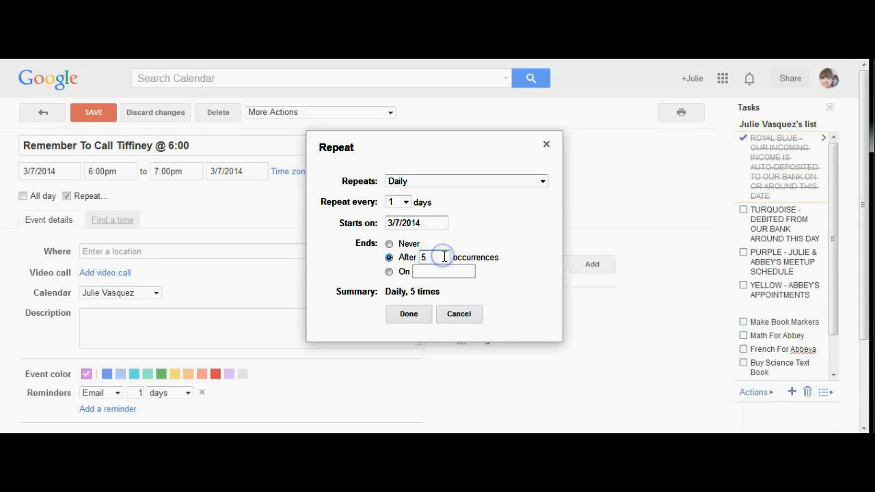
key("BackSpace")
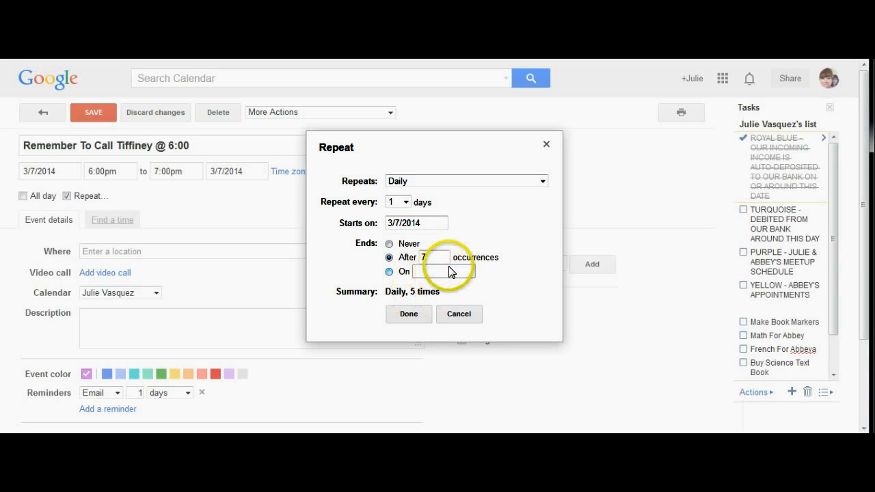
left_click(449, 270)
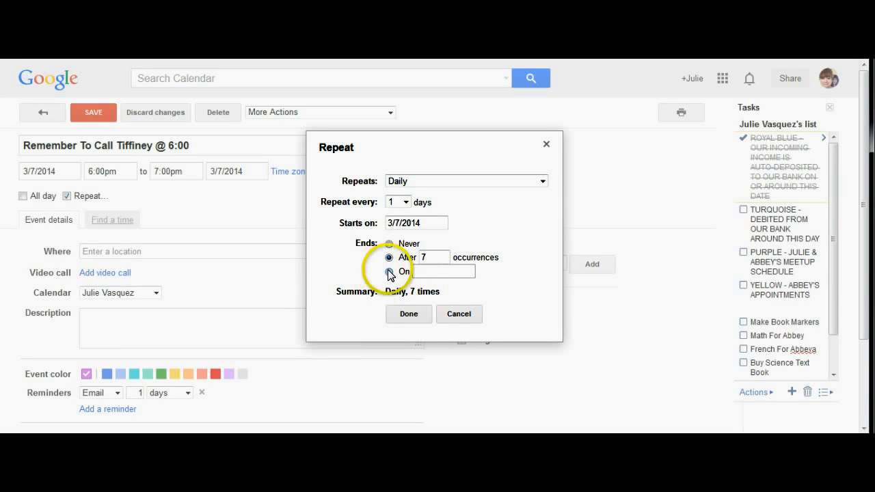
left_click(412, 311)
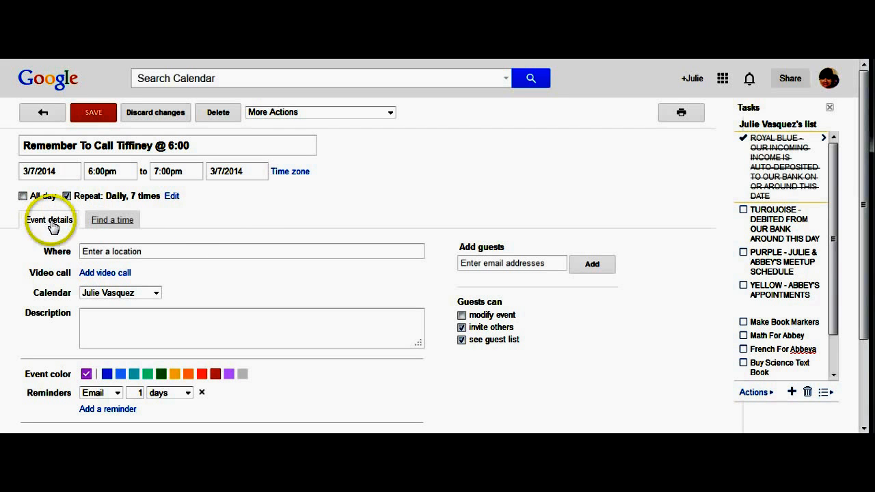
Enter 'Phone Call' as the location and add, then remove, a video call
left_click(91, 251)
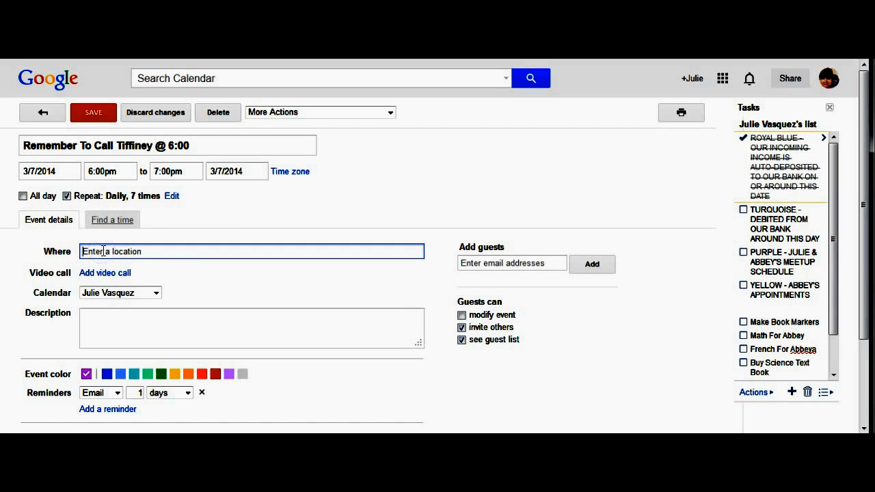
type("P")
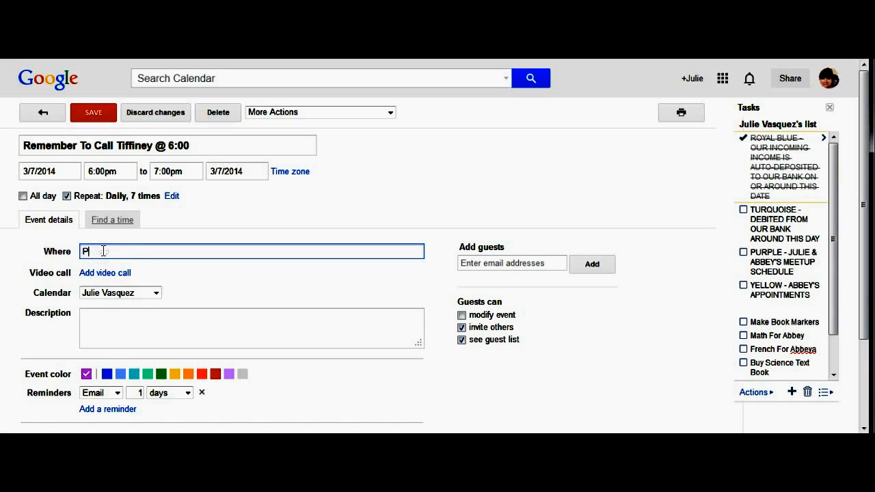
type("hone Call")
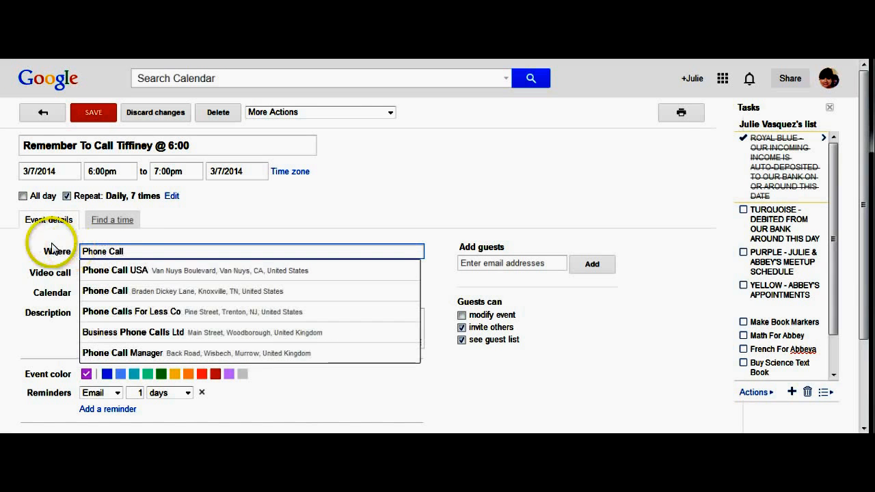
left_click(15, 256)
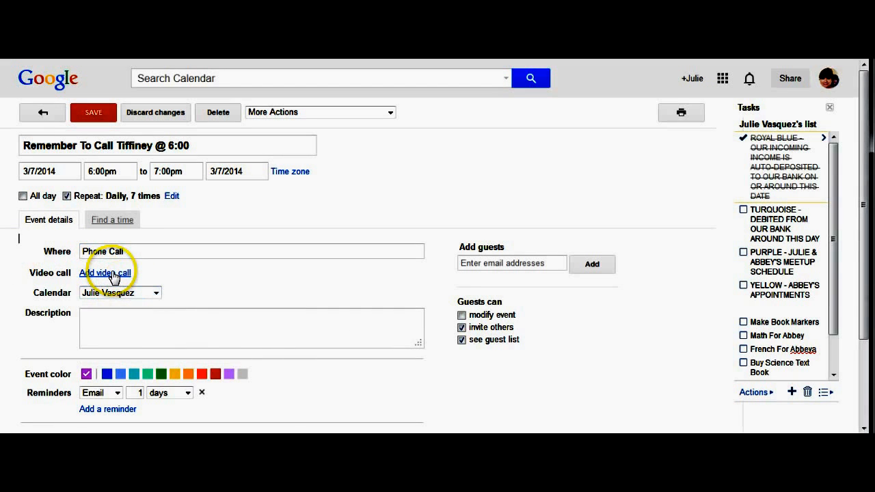
left_click(112, 273)
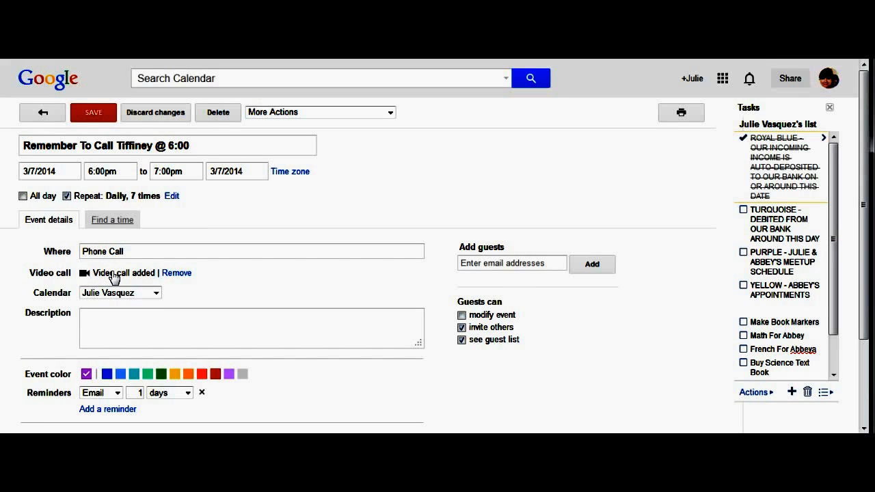
left_click(176, 273)
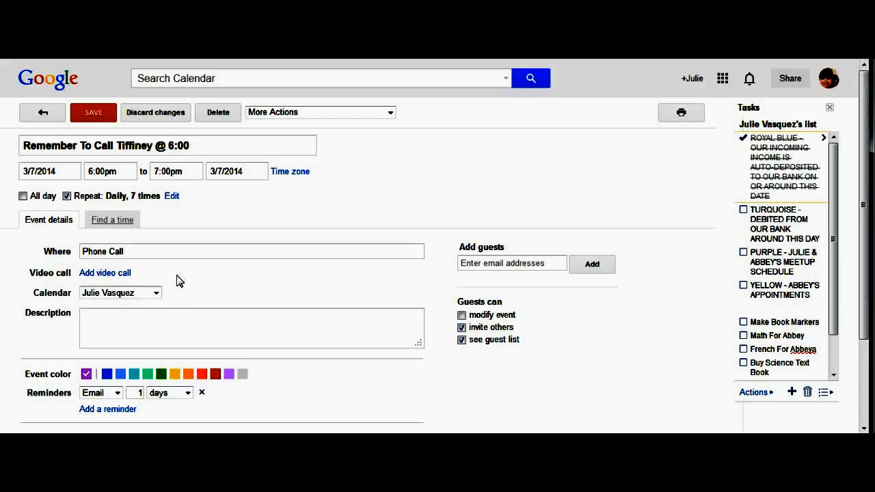
left_click(155, 293)
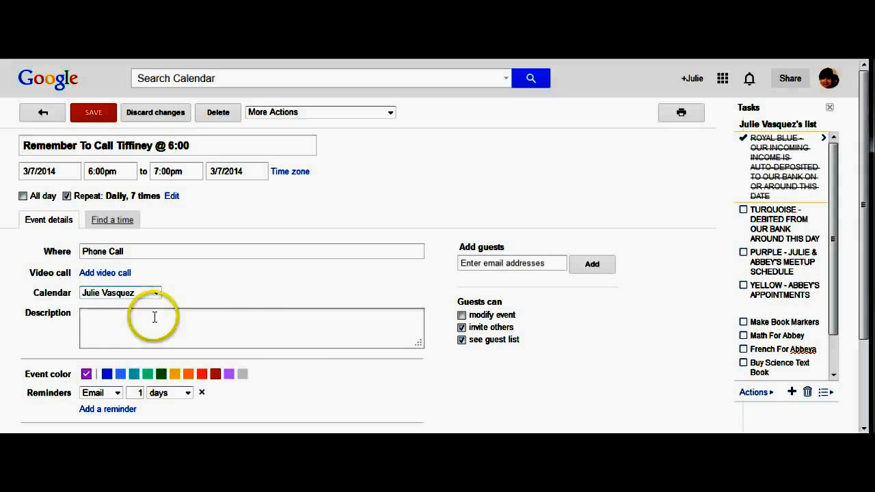
Clear the location and delete '@ 6:00' from the end of the title
left_click(148, 251)
key("BackSpace")
key("BackSpace")
key("BackSpace")
key("BackSpace")
key("BackSpace")
key("BackSpace")
key("BackSpace")
key("BackSpace")
key("BackSpace")
key("BackSpace")
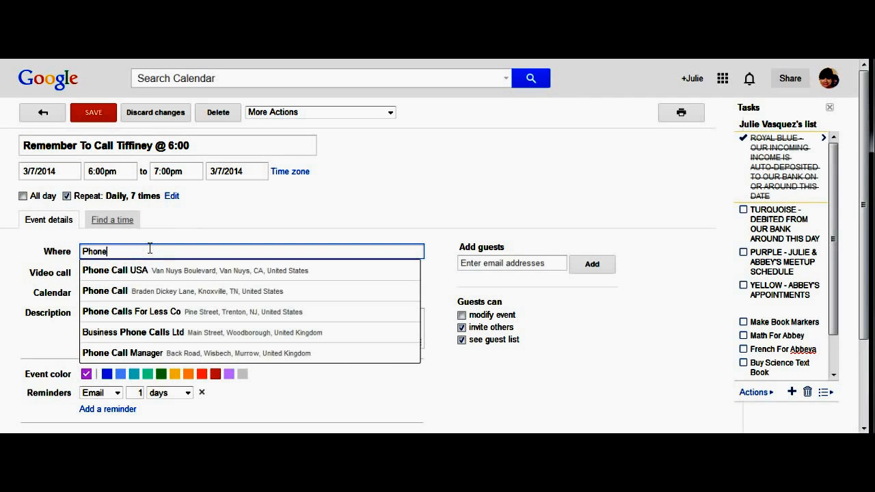
left_click(288, 192)
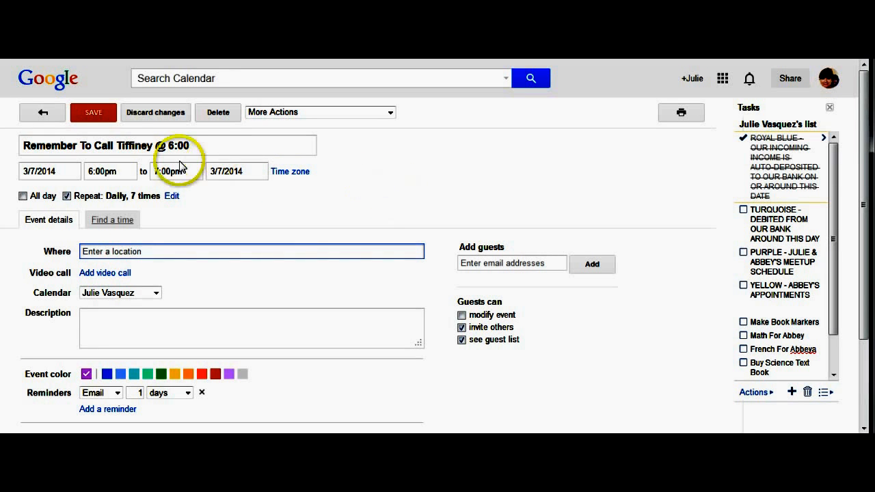
left_click(200, 147)
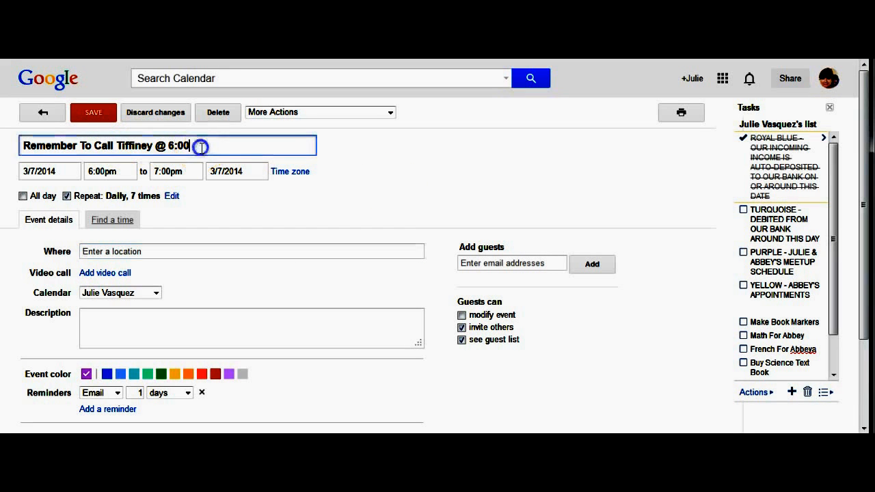
key("BackSpace")
key("BackSpace")
key("BackSpace")
key("BackSpace")
key("BackSpace")
key("BackSpace")
key("BackSpace")
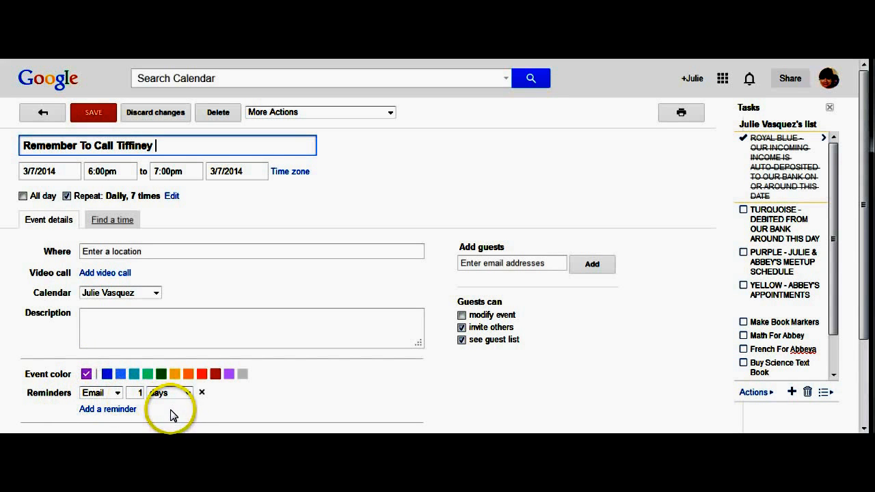
Change the reminder to a 15-minute pop-up and save the event
left_click(116, 394)
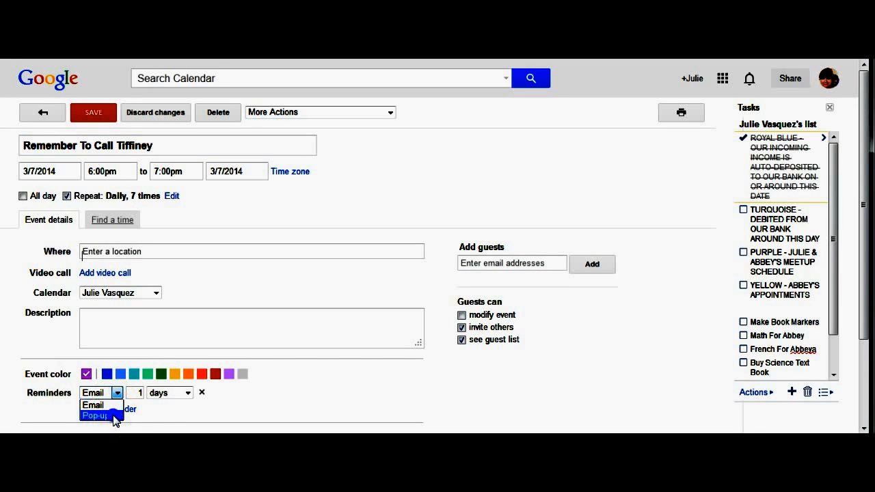
left_click(114, 416)
left_click(142, 392)
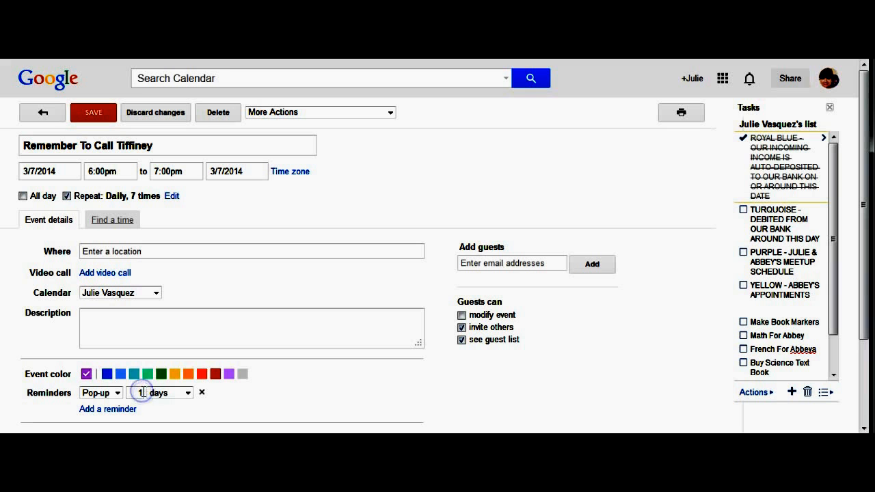
left_click(188, 392)
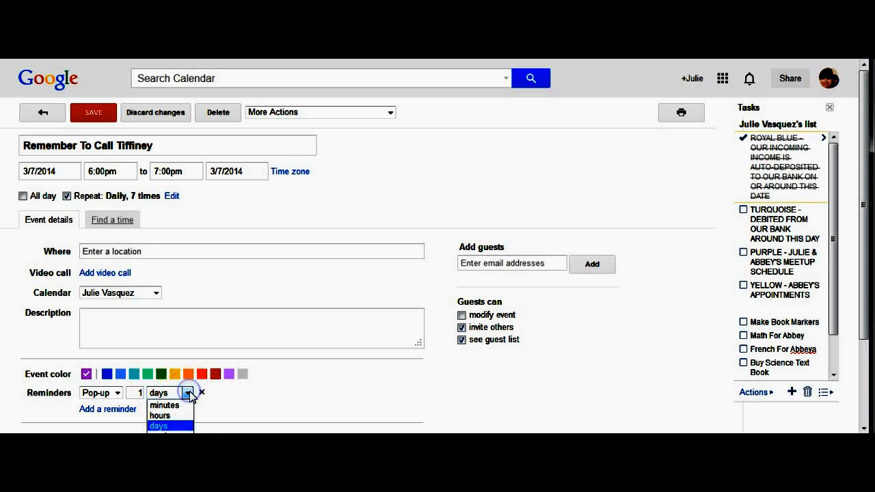
left_click(181, 407)
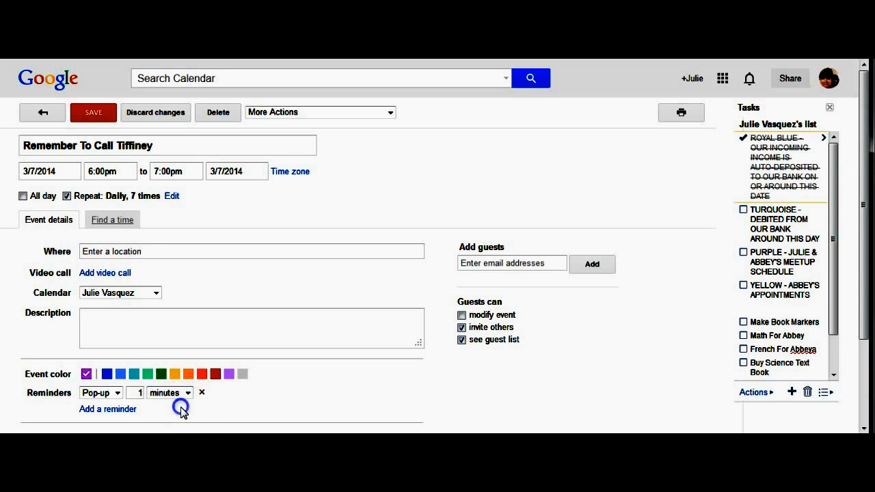
left_click(144, 391)
type("5")
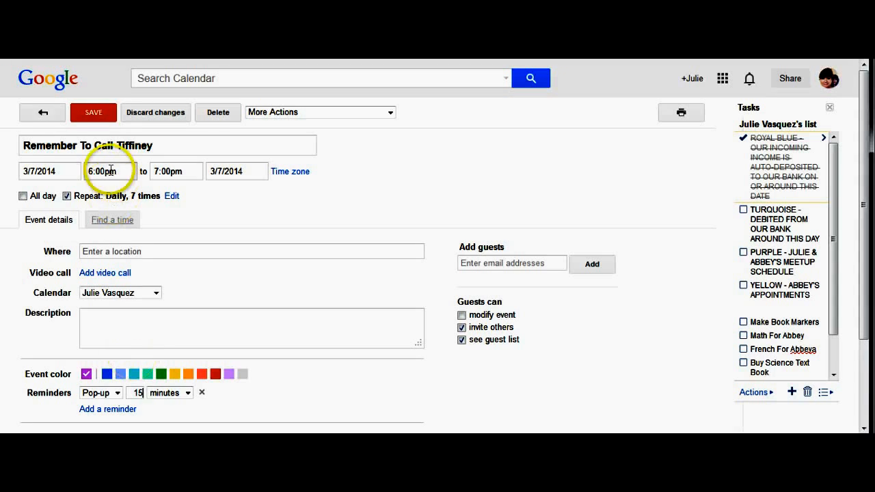
left_click(94, 113)
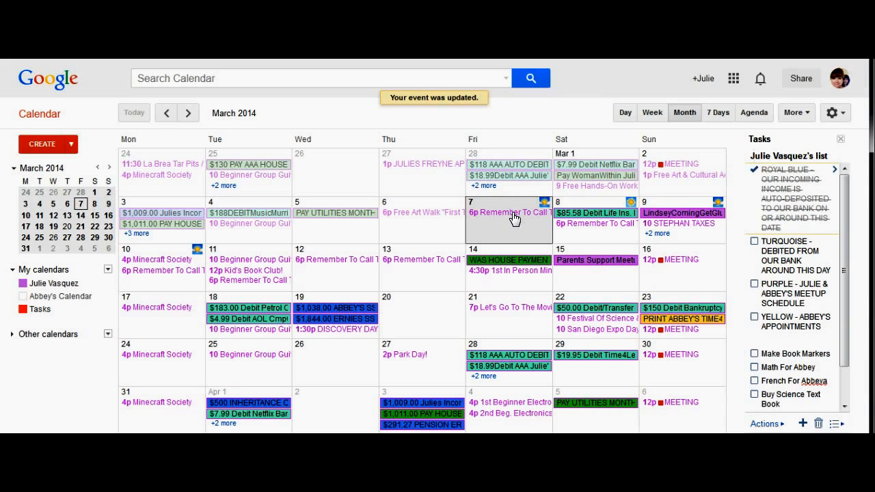
Check the time of the March 7 'Remember To Call' event, then open a new browser tab
left_click(513, 212)
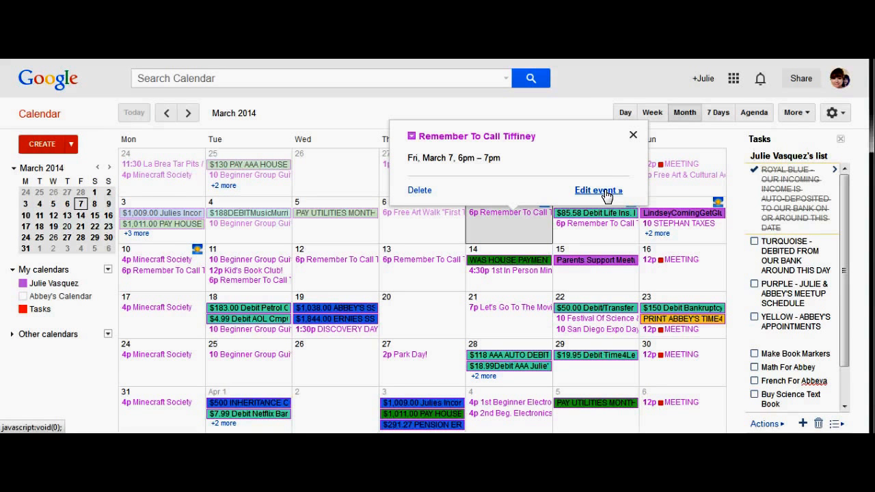
left_click(633, 136)
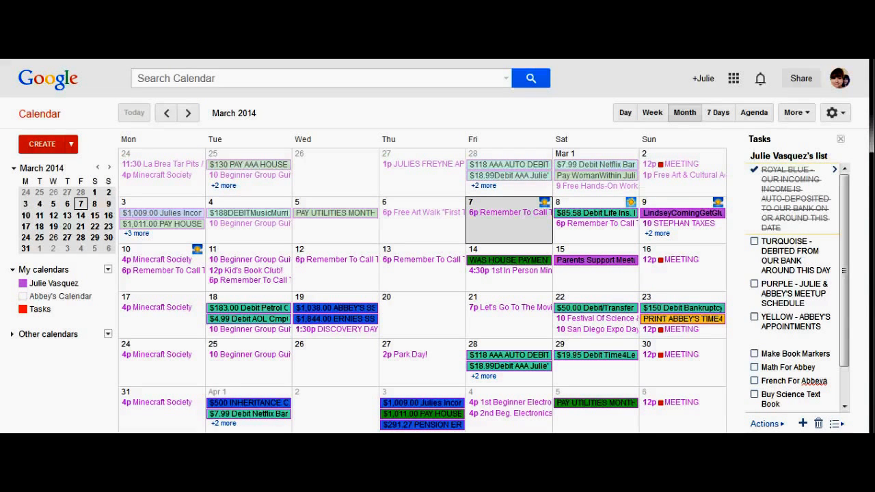
key("ctrl+t")
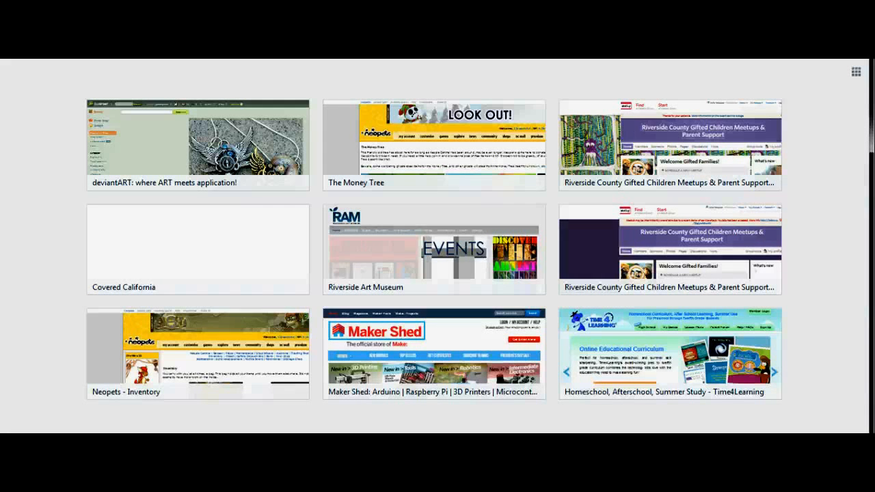
From the Meetup group page, open the Kid's Book Club! event and export it to Google Calendar
key("ctrl+w")
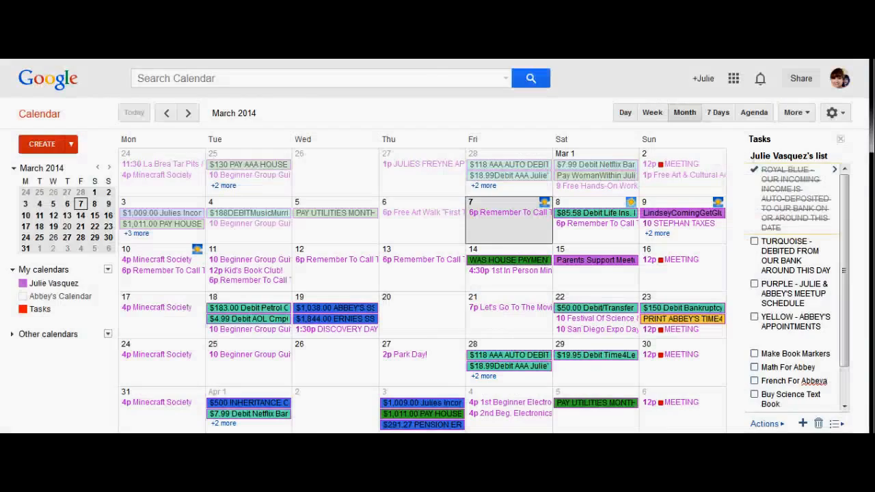
key("ctrl+Tab")
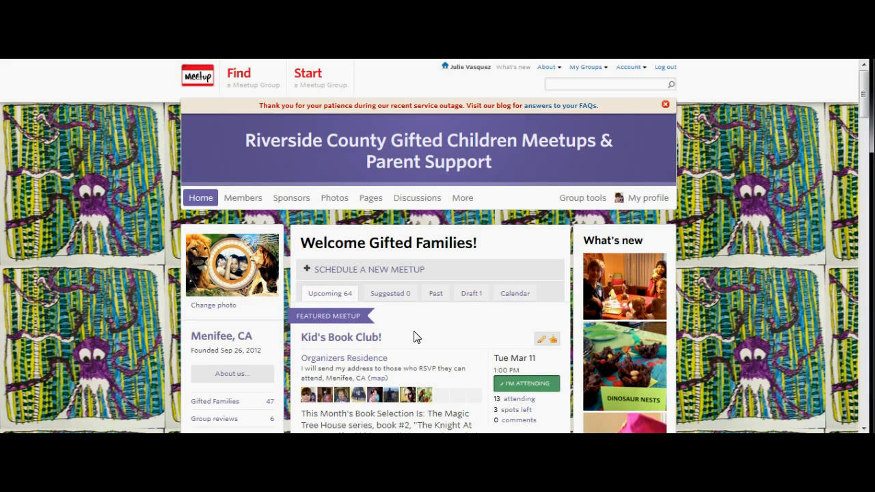
left_click(375, 338)
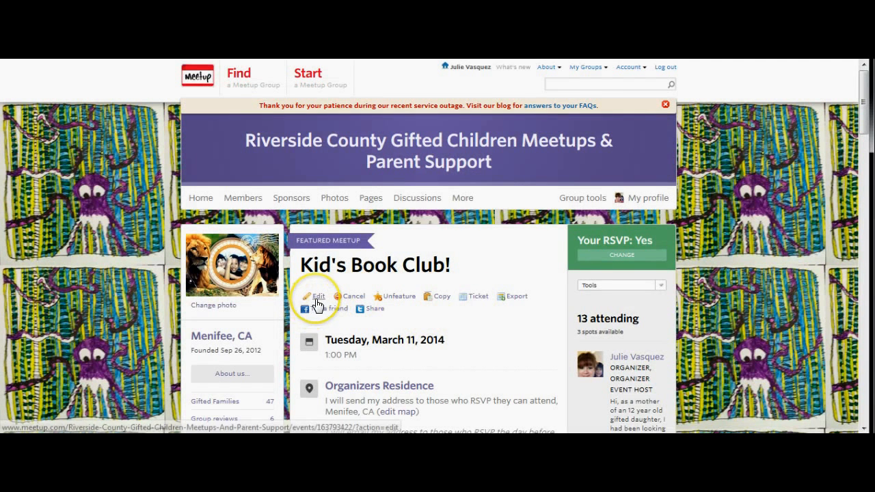
left_click(517, 303)
left_click(502, 322)
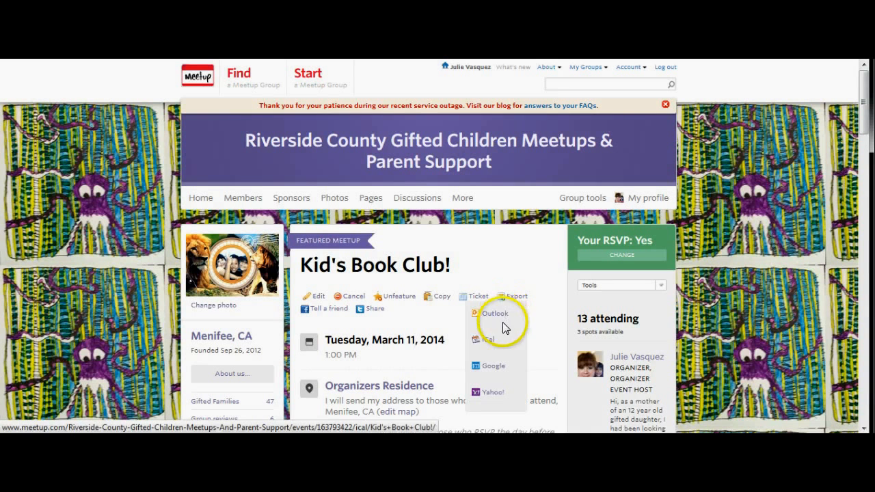
left_click(496, 369)
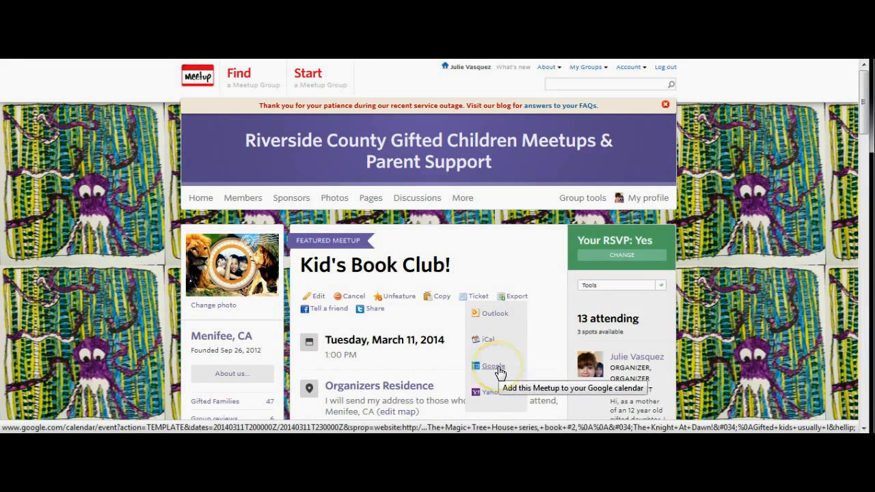
left_click(499, 371)
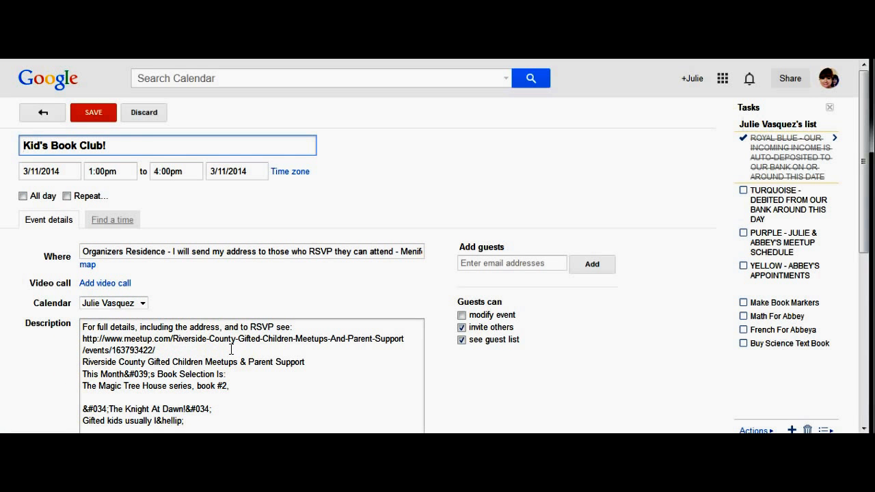
Save the imported Kid's Book Club! event for Tue Mar 11, 2014, 1pm–4pm
left_click(86, 118)
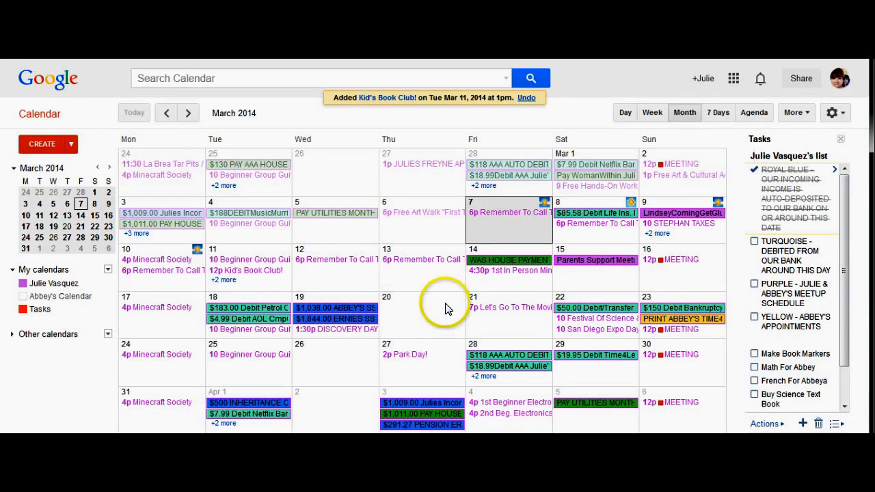
Delete the 12pm repeating Kid's Book Club! on Mar 11 and all following occurrences
left_click(223, 280)
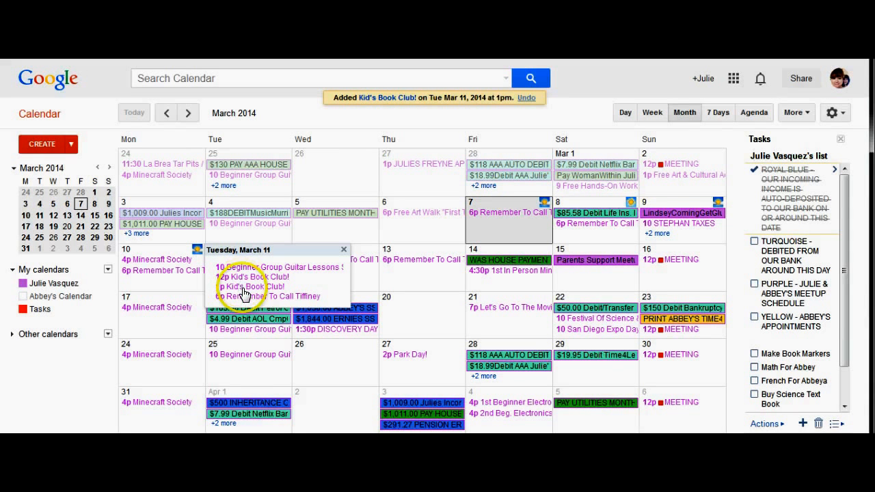
left_click(245, 278)
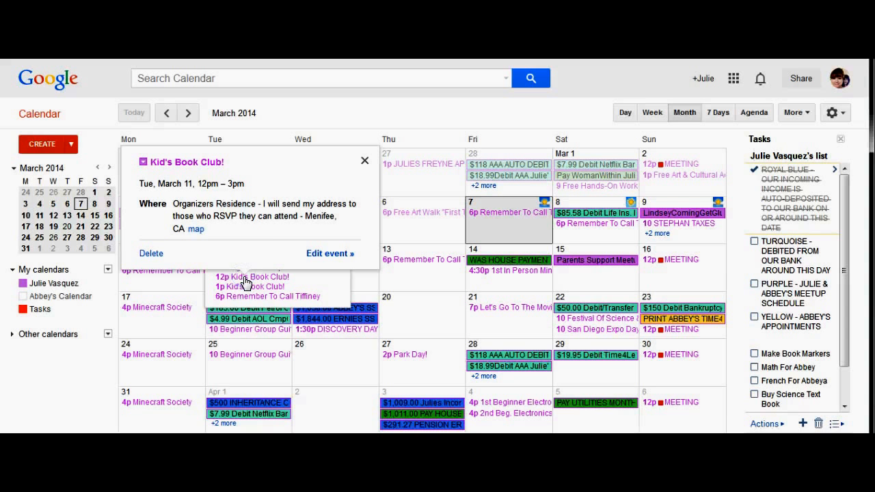
left_click(335, 259)
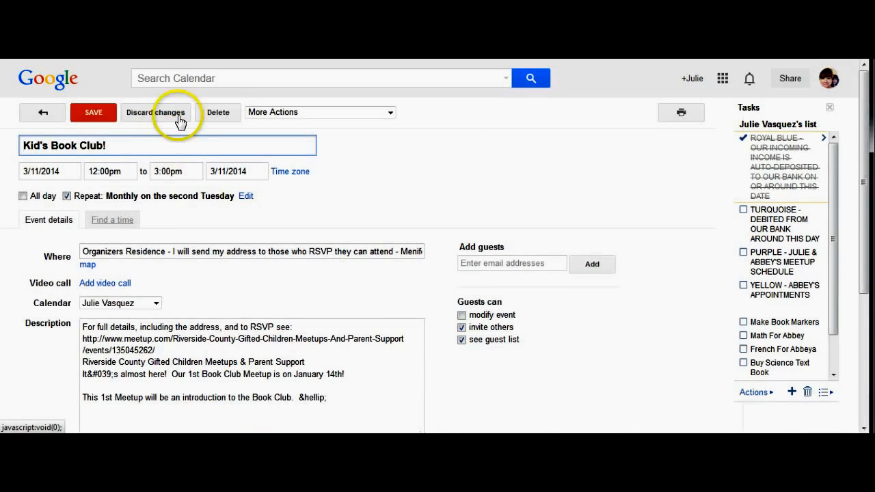
left_click(218, 113)
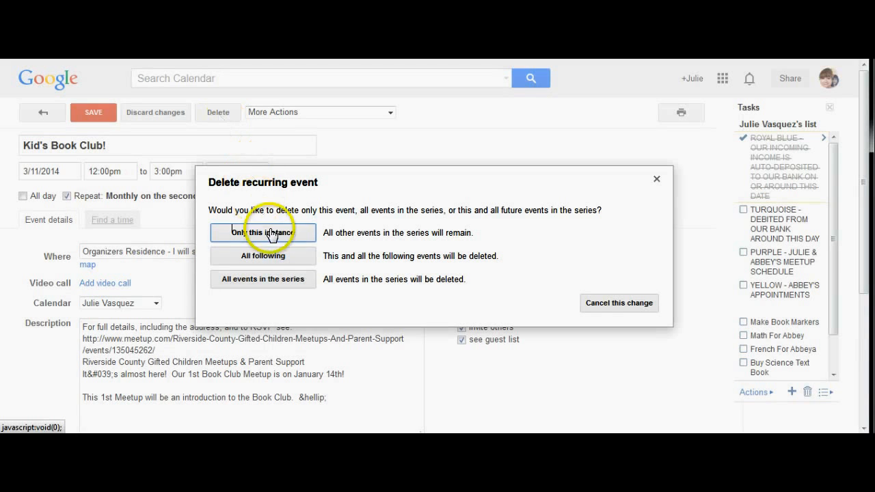
left_click(263, 259)
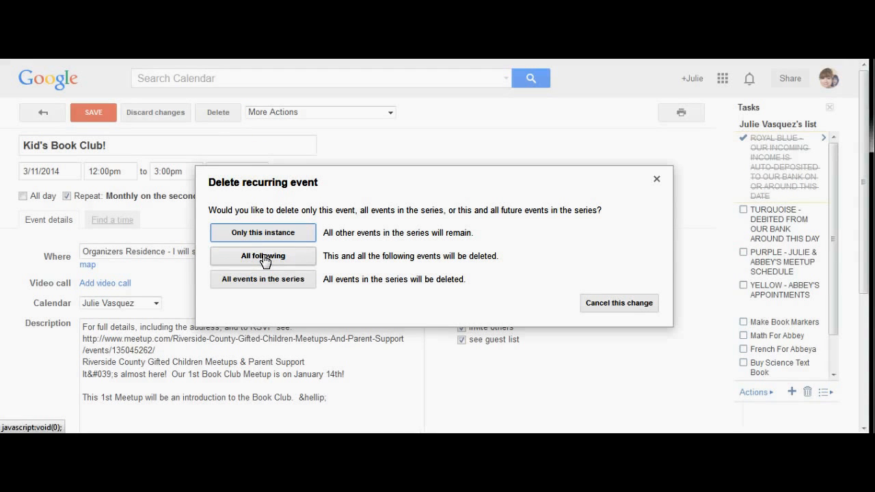
left_click(263, 258)
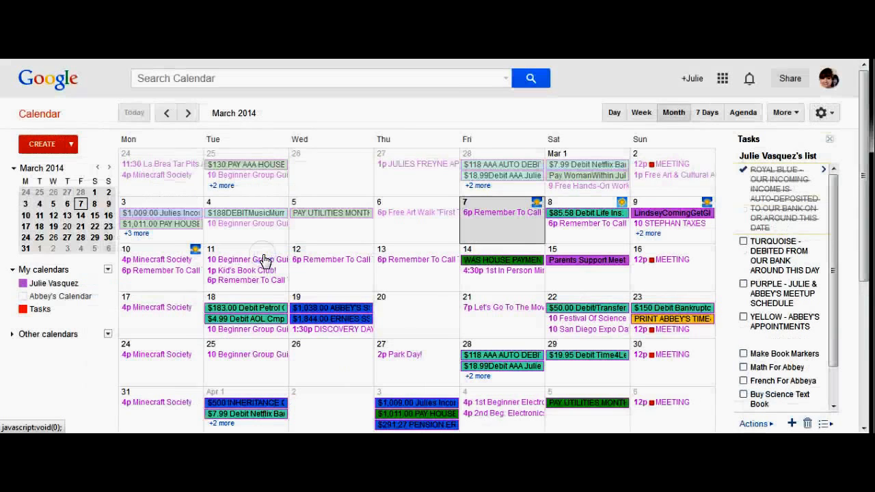
Make the 1pm Kid's Book Club! repeat monthly by day of the week (second Tuesday) and save
left_click(244, 273)
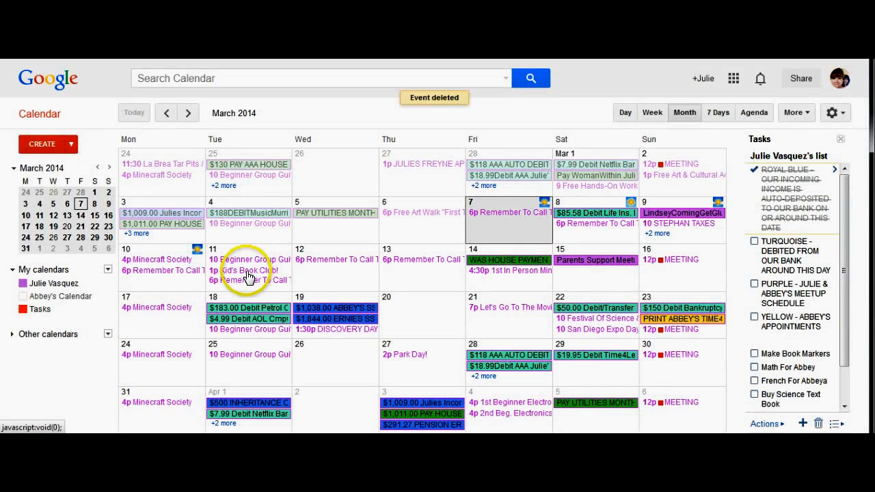
left_click(248, 273)
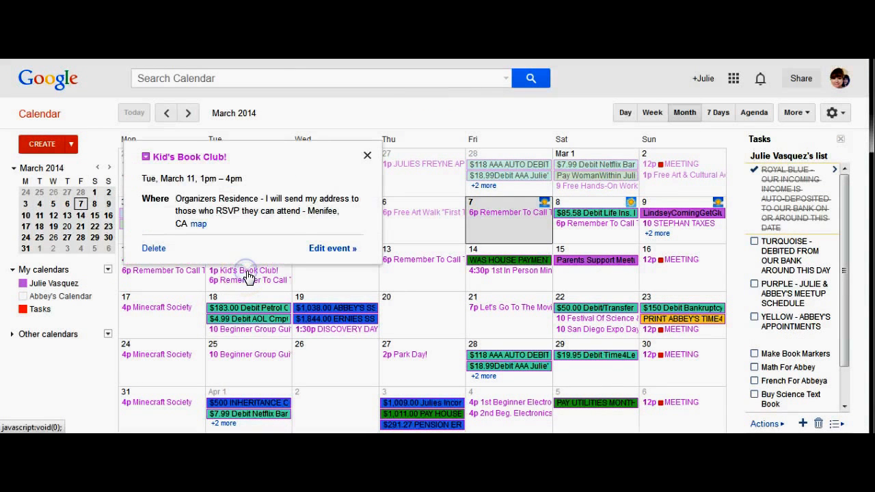
left_click(328, 251)
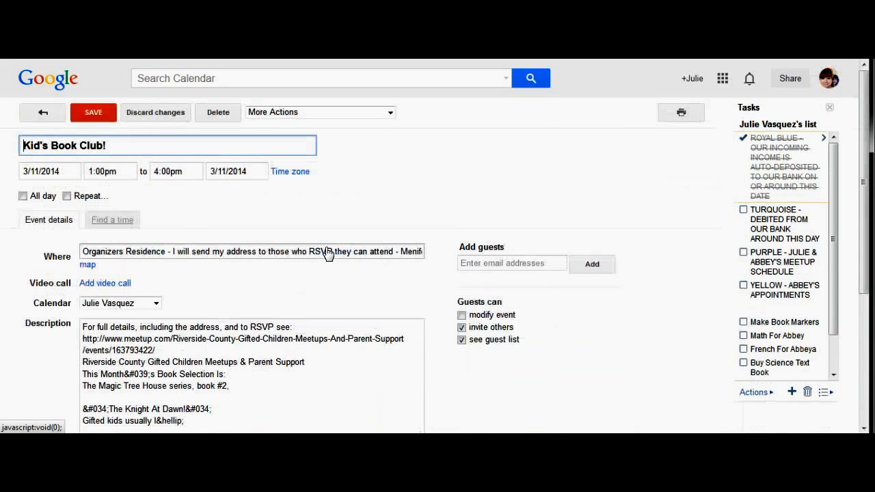
left_click(65, 197)
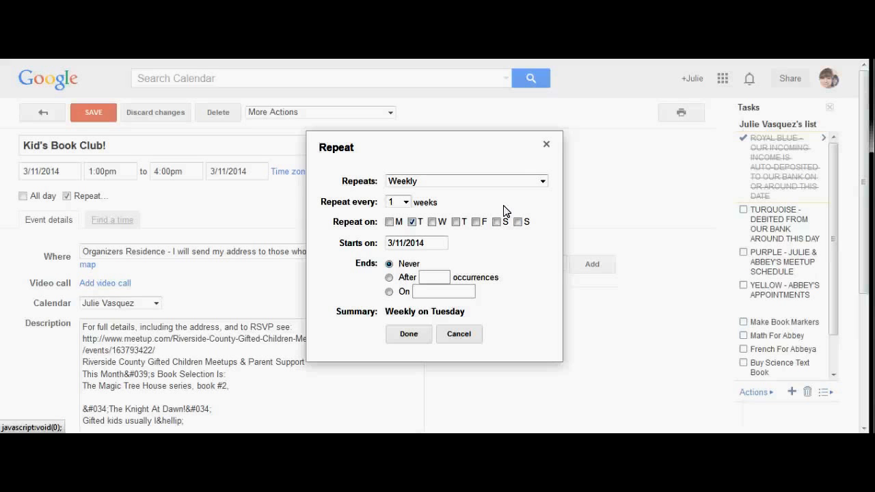
left_click(542, 181)
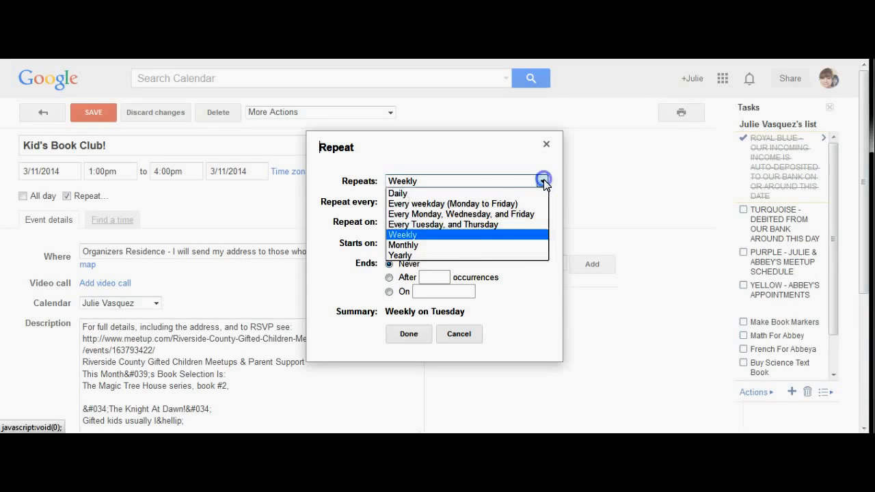
left_click(504, 244)
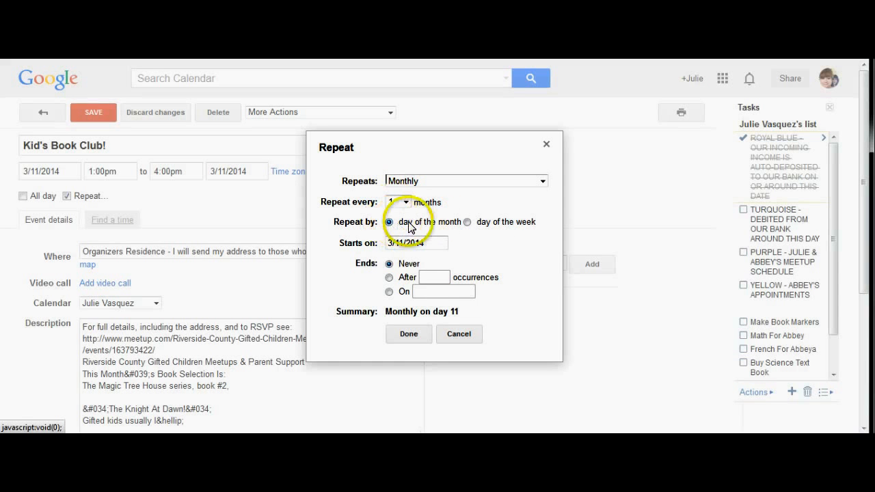
left_click(468, 223)
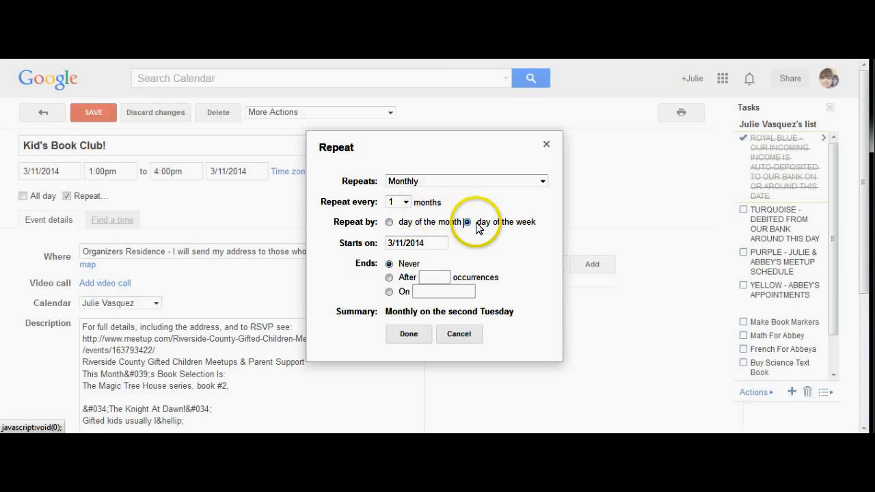
left_click(409, 335)
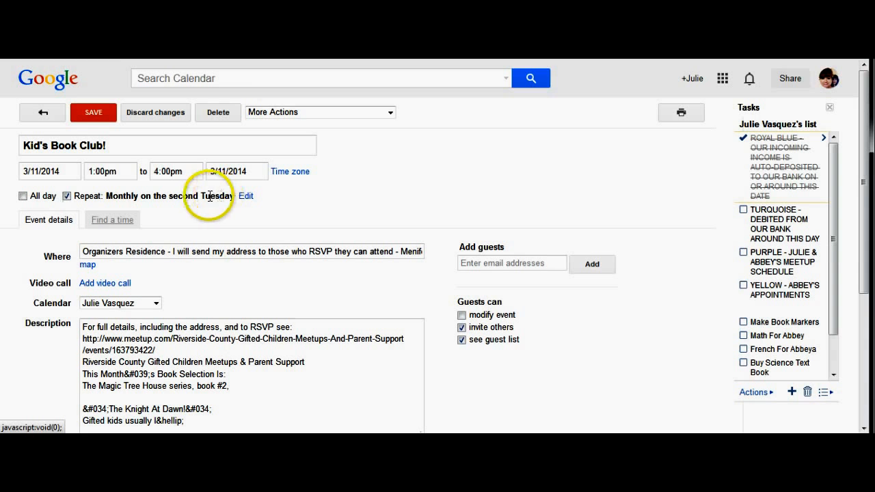
left_click(96, 116)
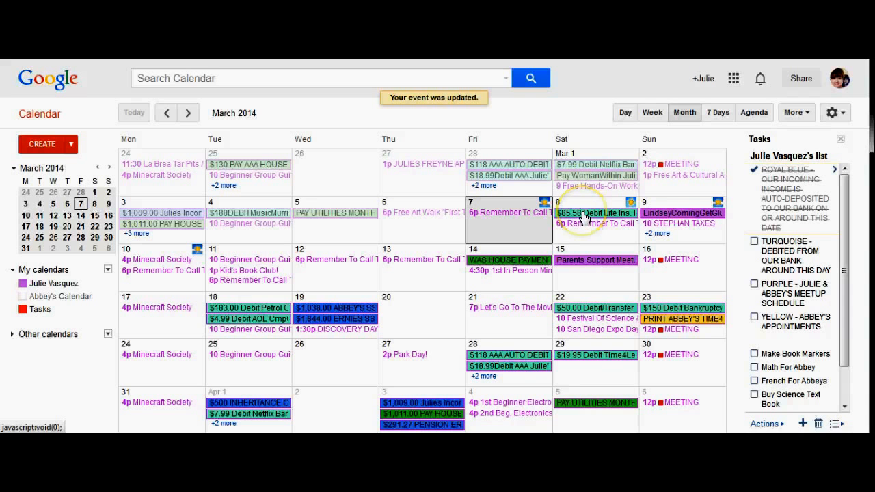
double_click(580, 236)
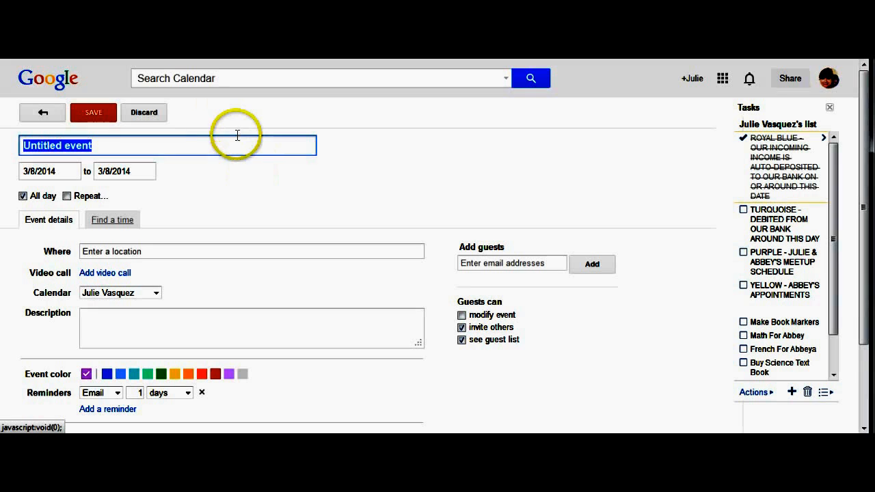
left_click(67, 197)
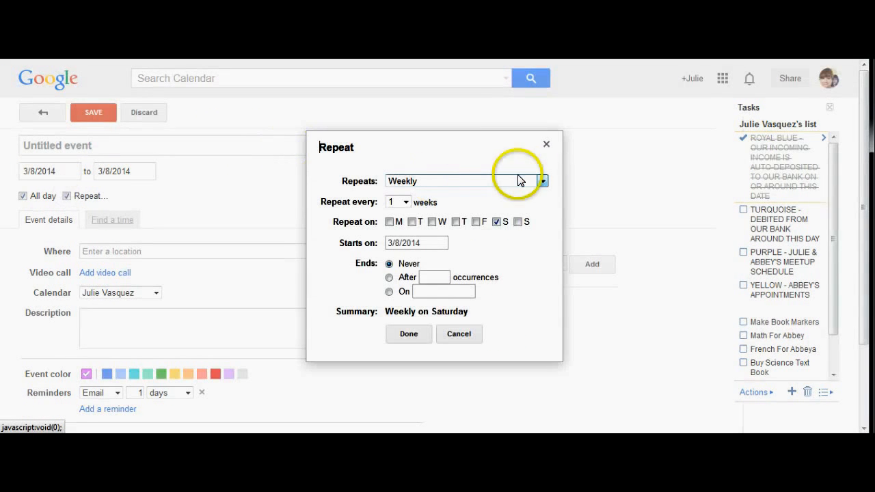
left_click(542, 180)
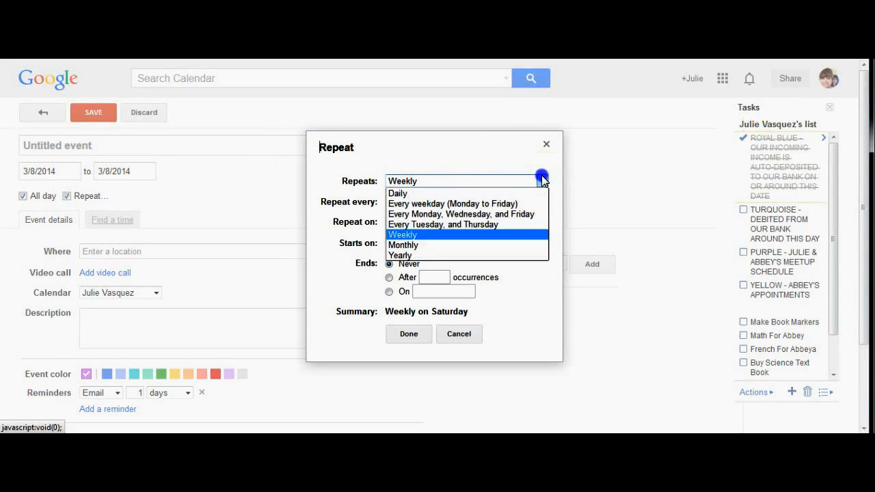
left_click(496, 246)
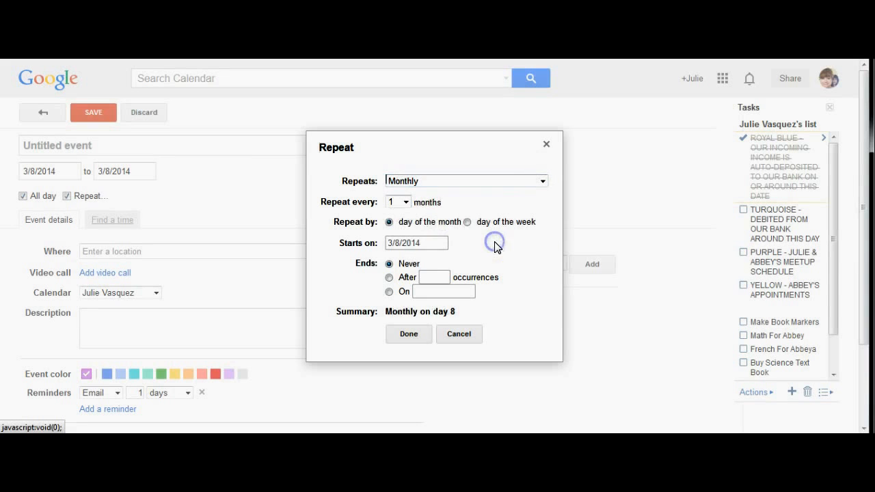
left_click(410, 336)
left_click(456, 334)
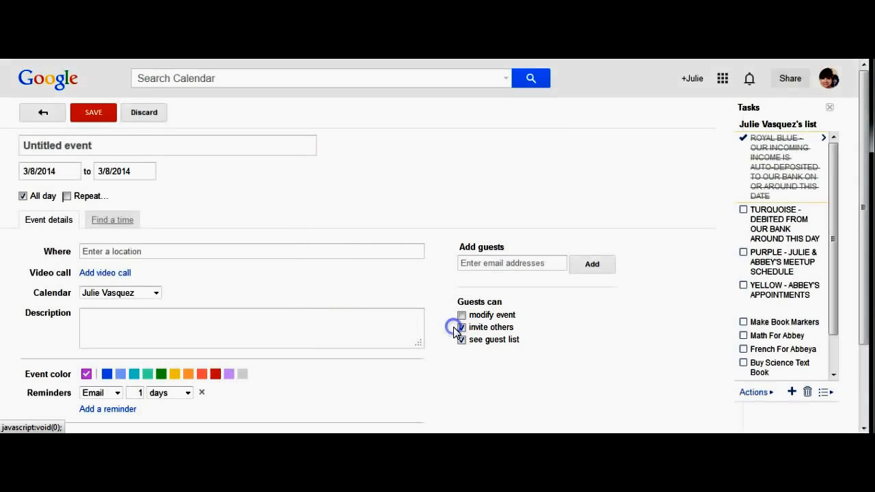
left_click(141, 113)
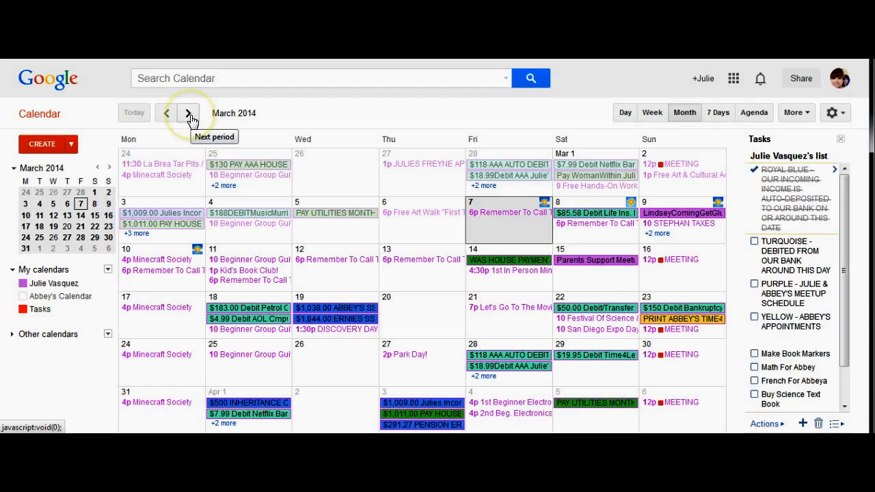
Page ahead to May 2014, then return to the March 2014 month grid
left_click(188, 115)
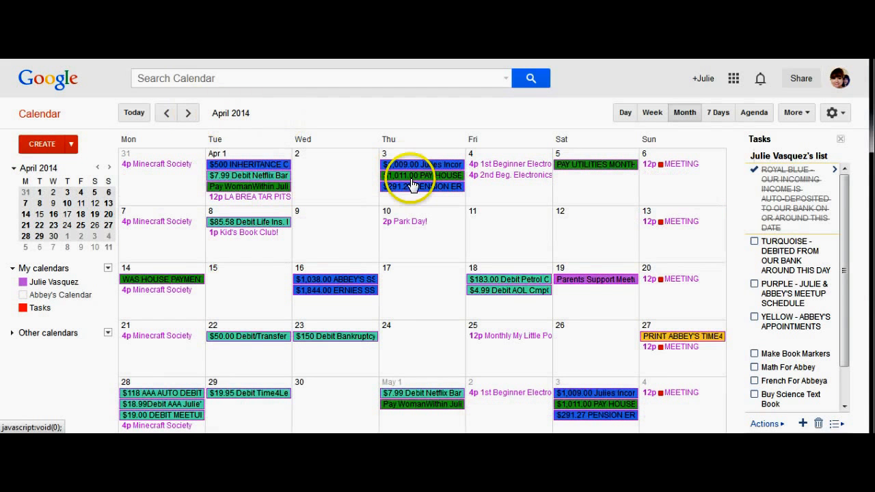
left_click(188, 115)
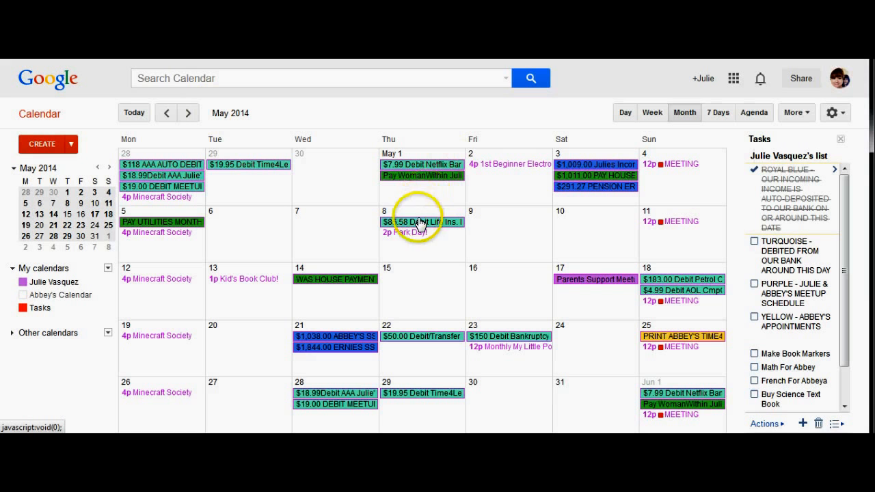
left_click(166, 114)
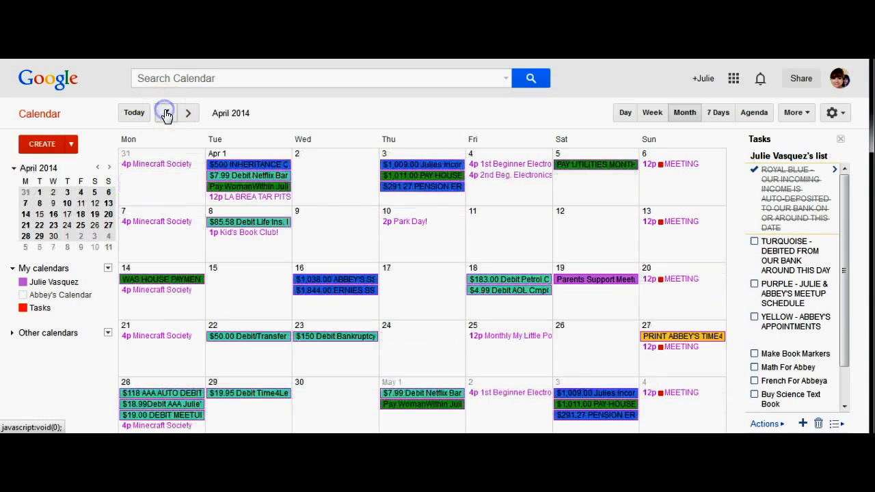
left_click(166, 113)
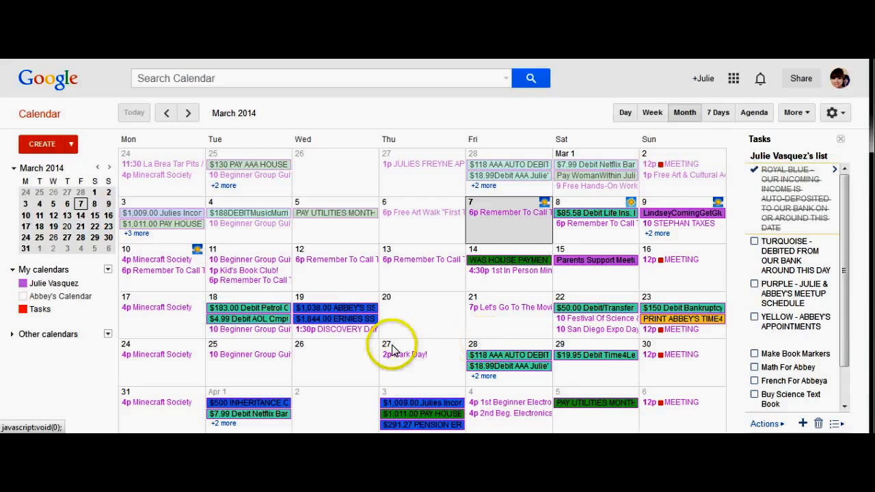
Delete the Let's Go To The Movies! event on Friday, March 21
left_click(493, 311)
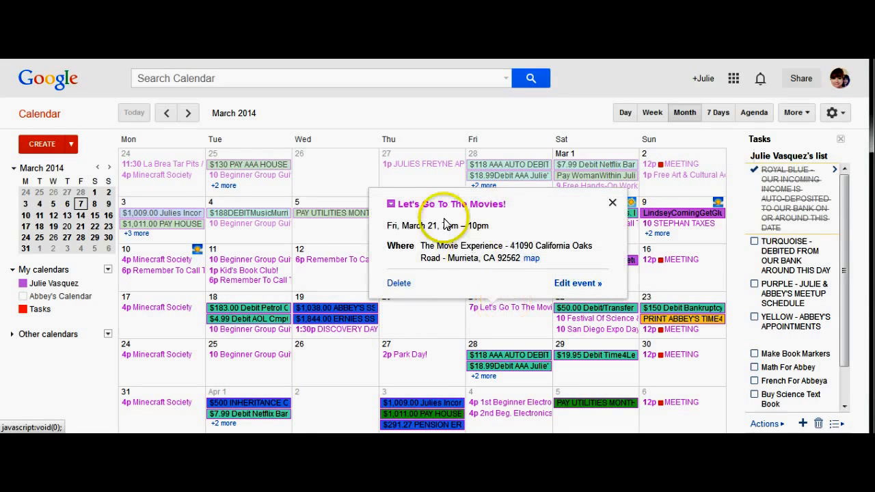
left_click(398, 284)
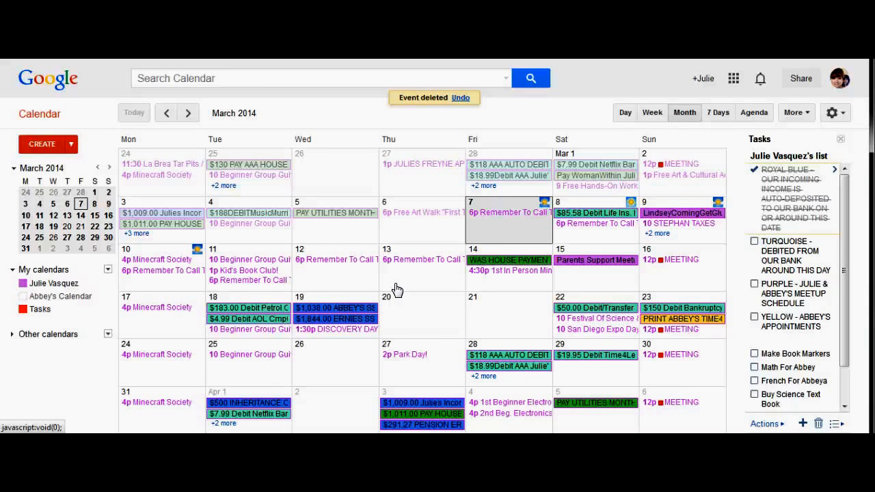
Create a bold red doctor's appointment on March 21, 2014 starting at 2:00pm, titled with the doctor's name
double_click(498, 304)
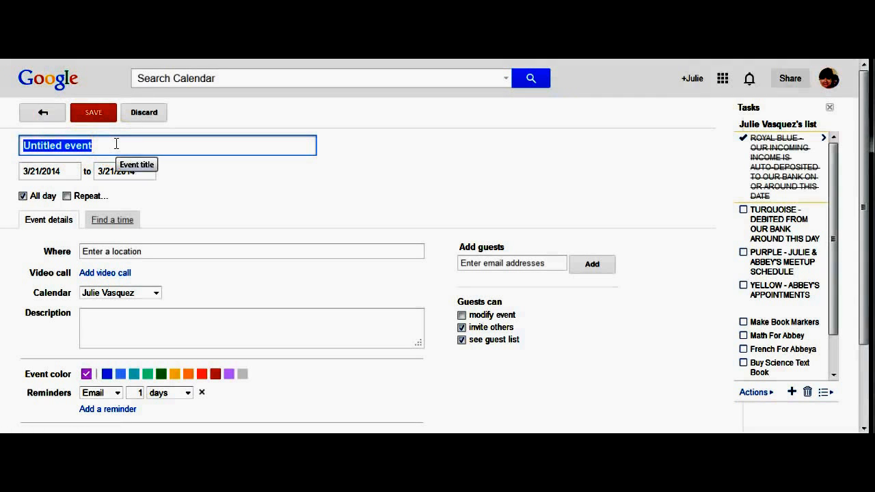
type("Dr. ")
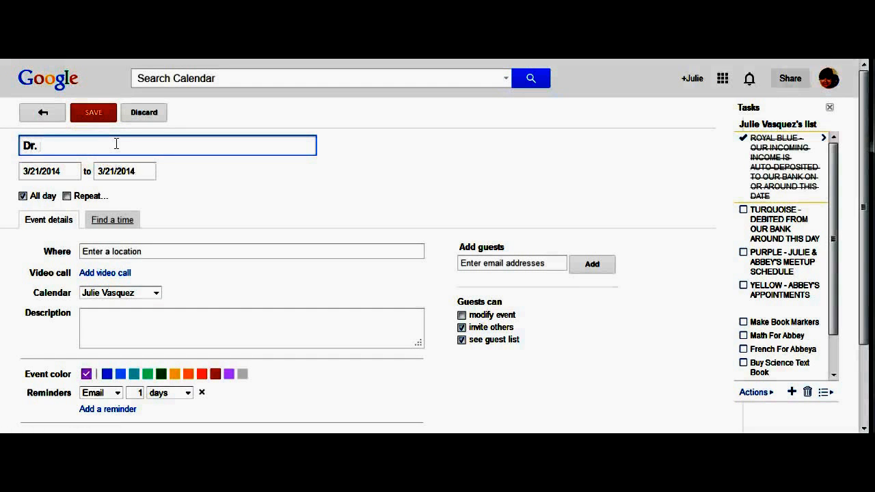
type("Freyne Appt.")
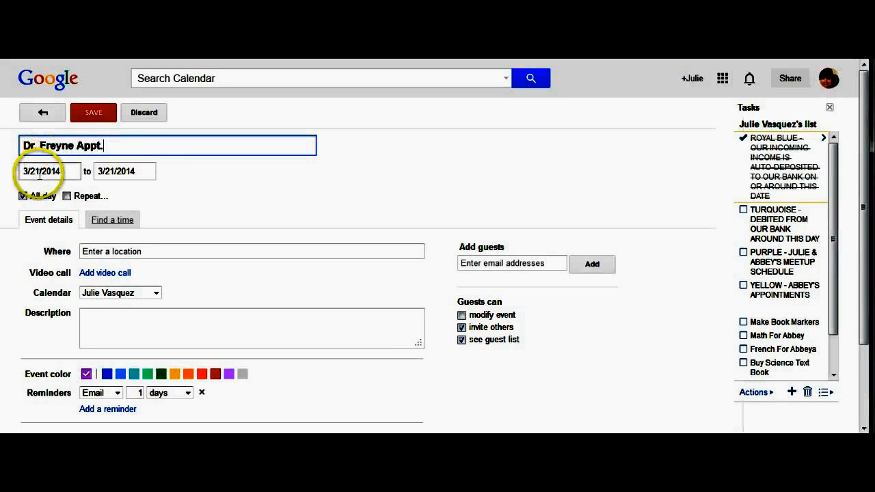
left_click(22, 196)
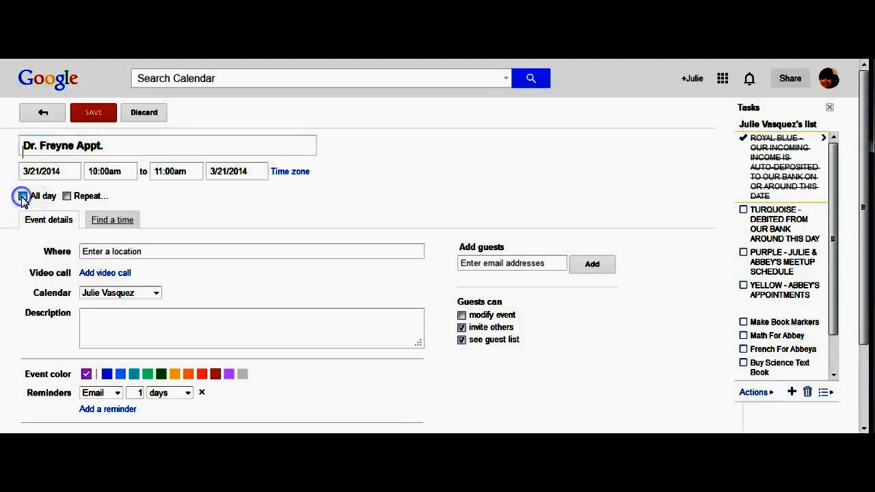
left_click(129, 170)
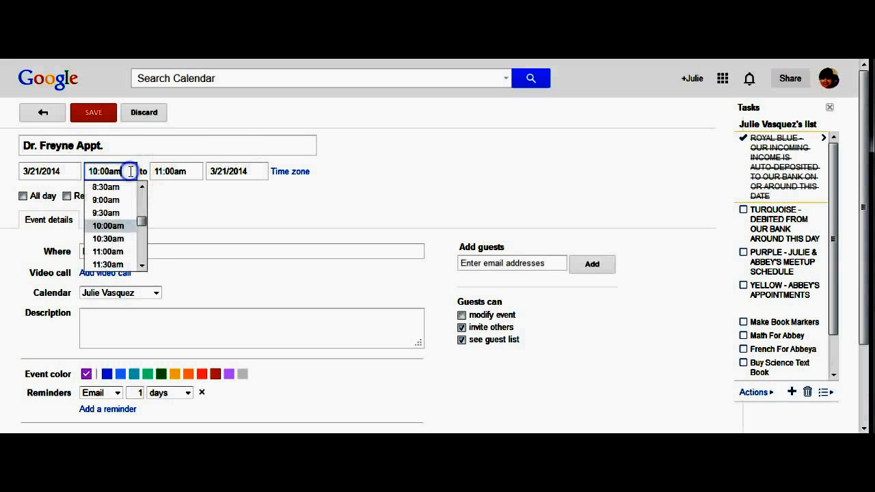
scroll(141, 256, "down", 3)
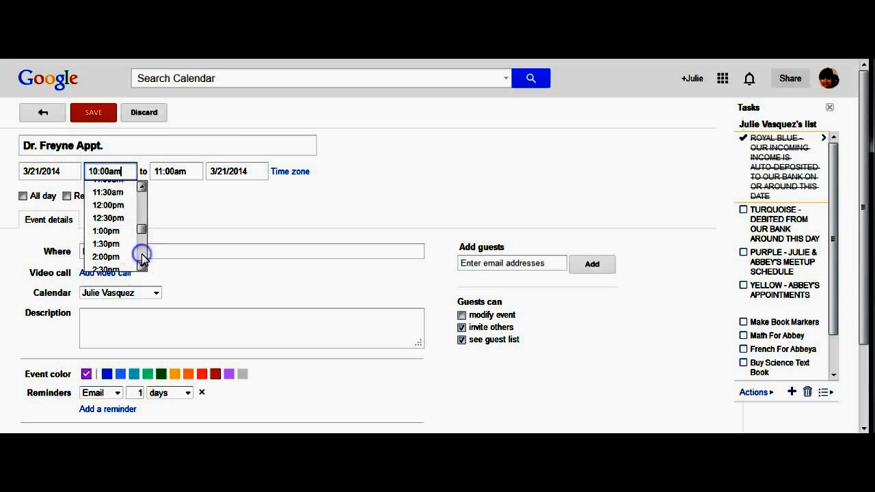
left_click(110, 256)
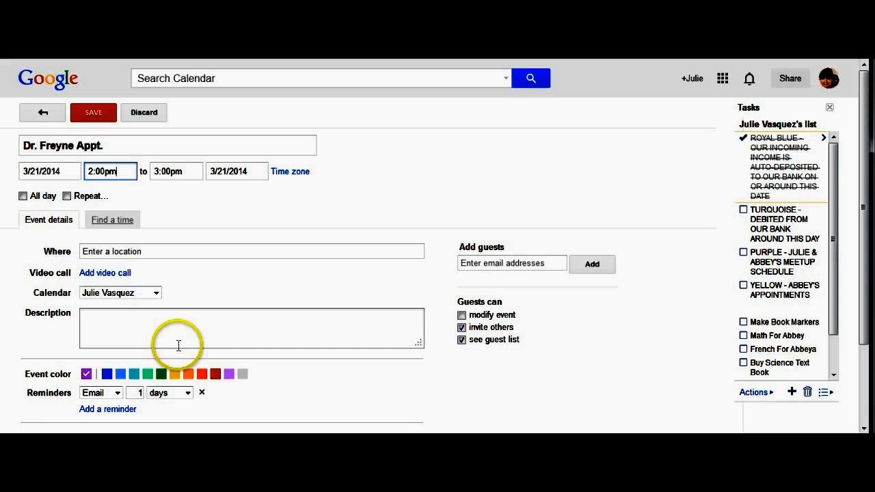
left_click(215, 375)
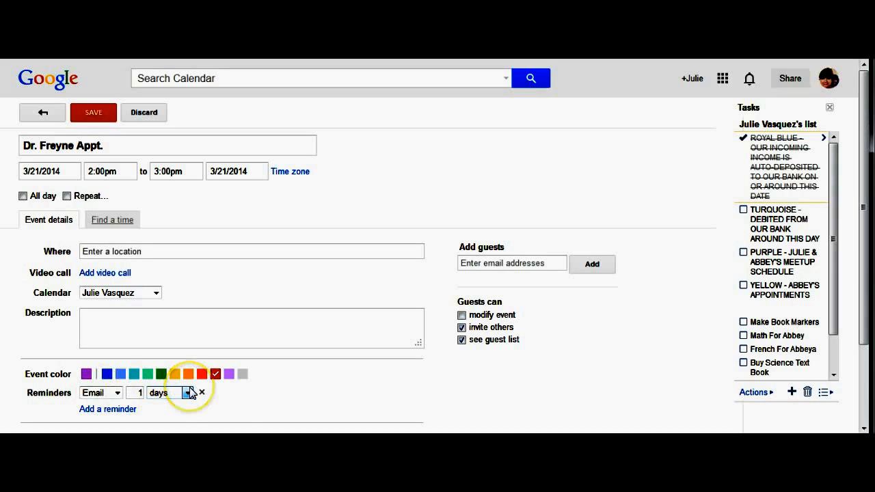
left_click(92, 111)
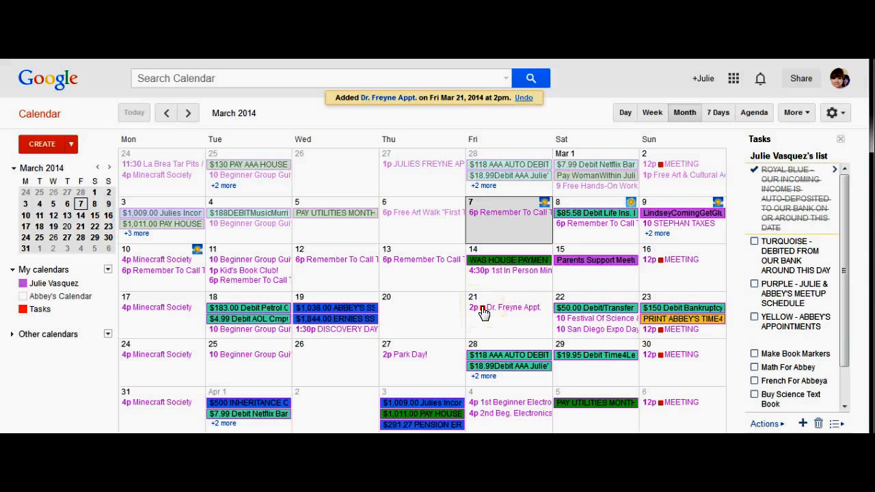
Briefly open and dismiss Quick Add, then choose Create new calendar under My calendars
left_click(69, 144)
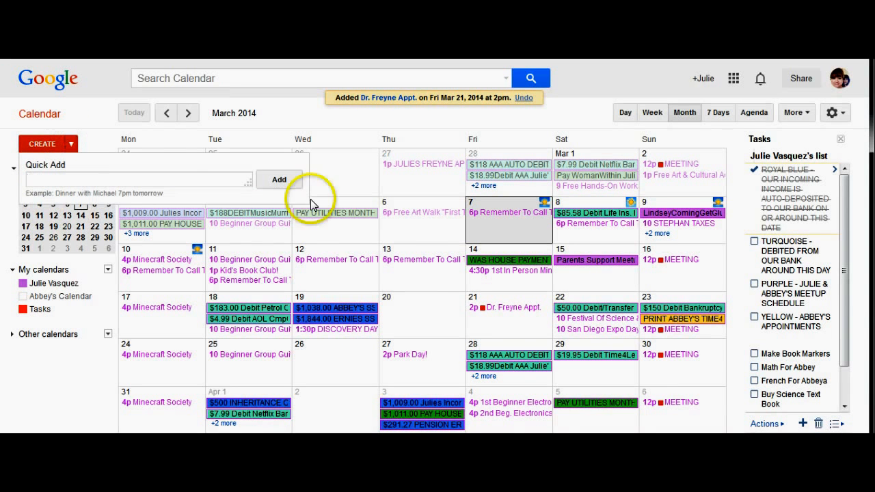
left_click(98, 126)
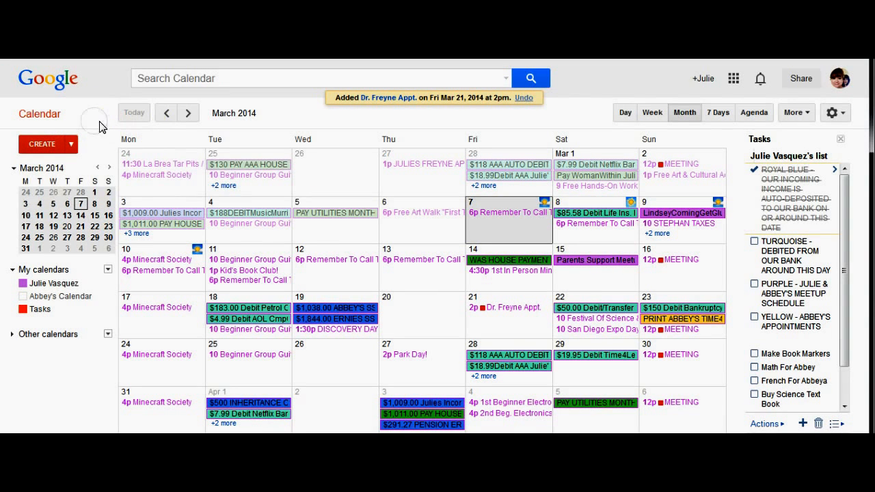
left_click(108, 269)
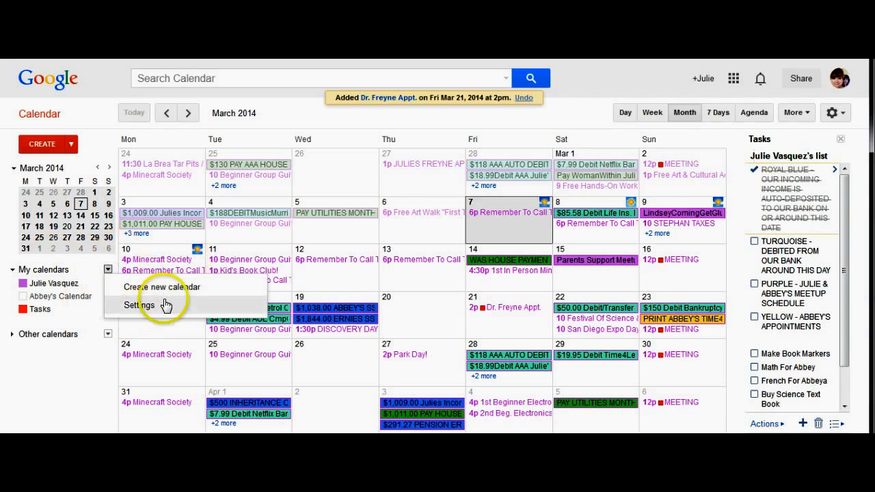
left_click(158, 290)
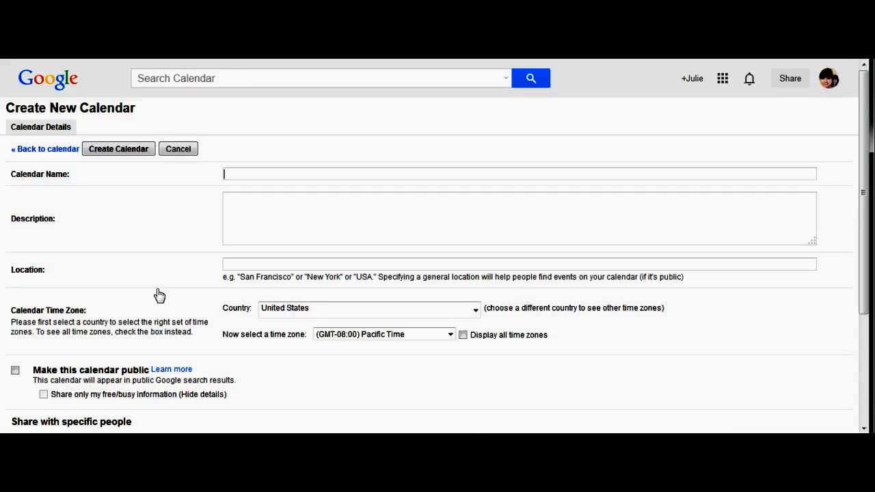
Name the calendar '<owner>'s Calendar 2', describe appointments, playdates, meetup, located in Menifee, Ca
type("Abbey's Calendar ")
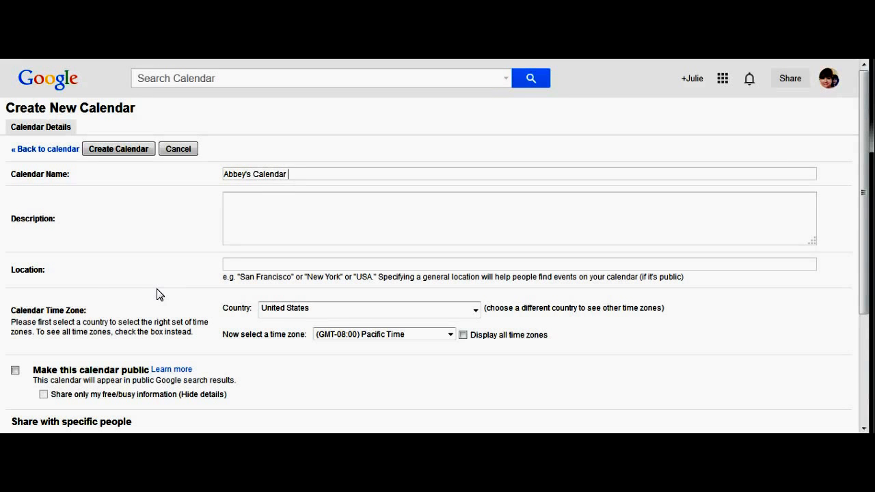
type("2")
left_click(254, 212)
type("Abbey's appointments, playdates, meetups, etc.")
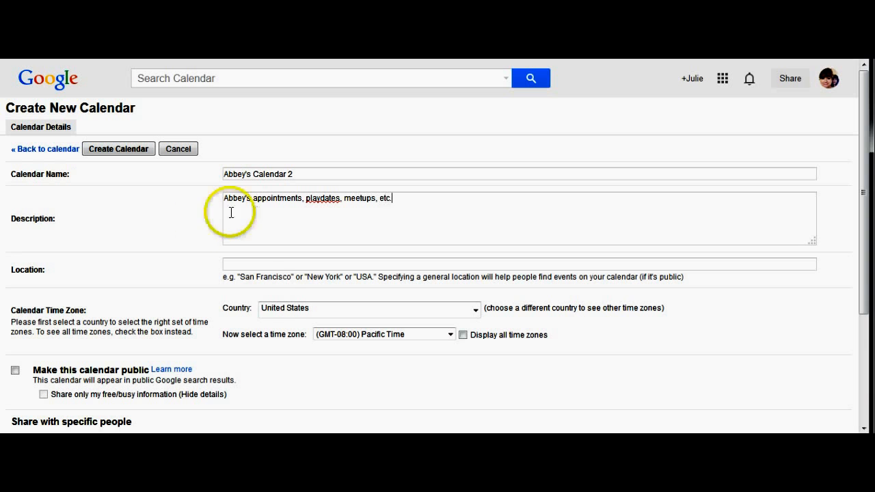
left_click(255, 265)
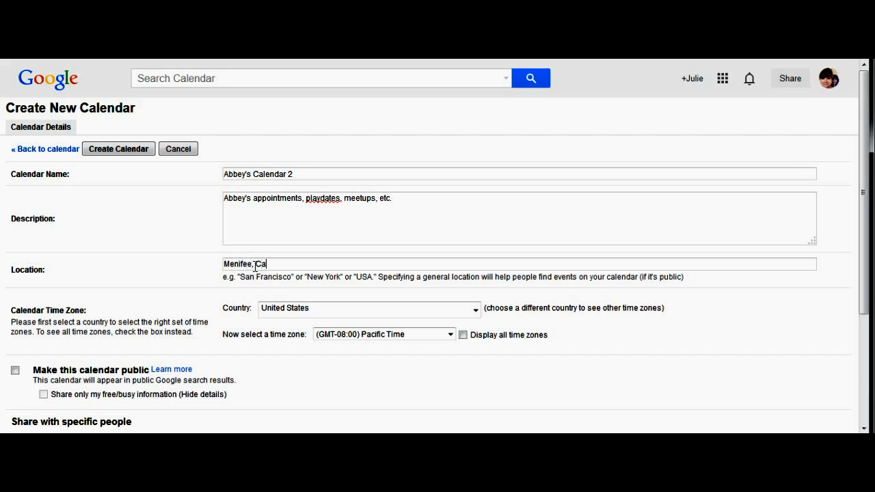
left_click(324, 309)
left_click(381, 332)
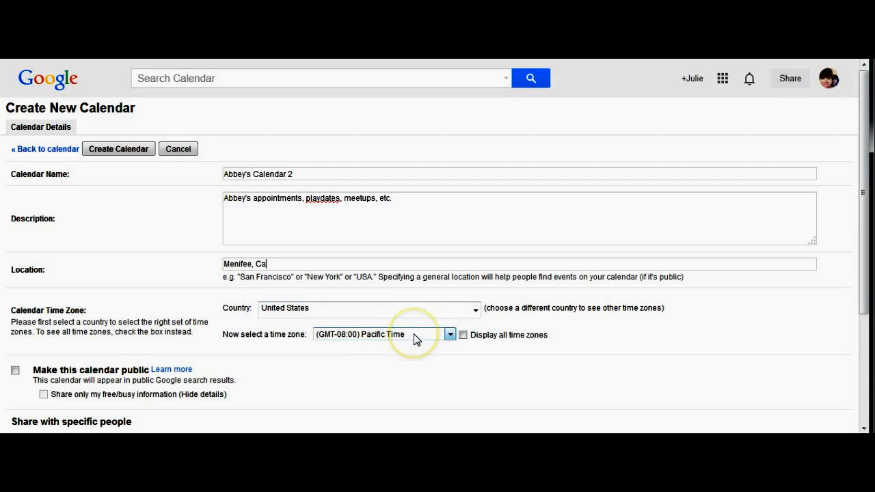
left_click(344, 312)
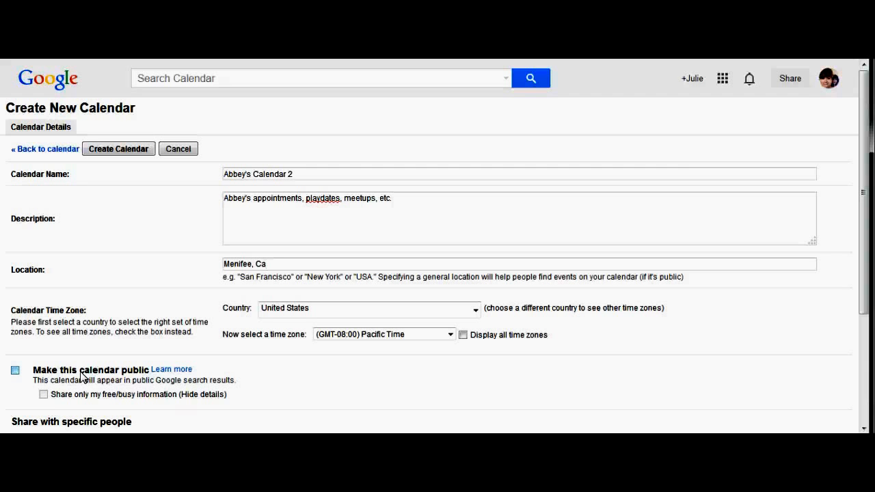
Tick 'Share only my free/busy information' for Abbey's Calendar 2 and leave 'Make this calendar public' unticked
left_click(15, 370)
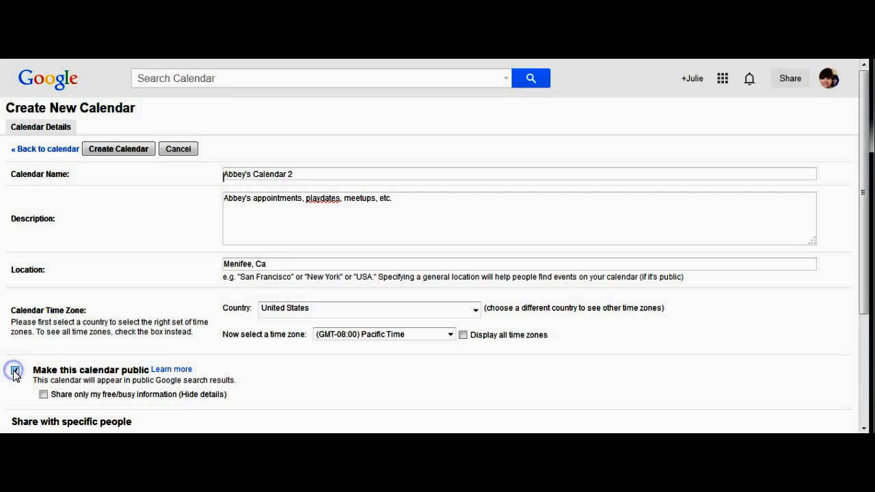
left_click(177, 370)
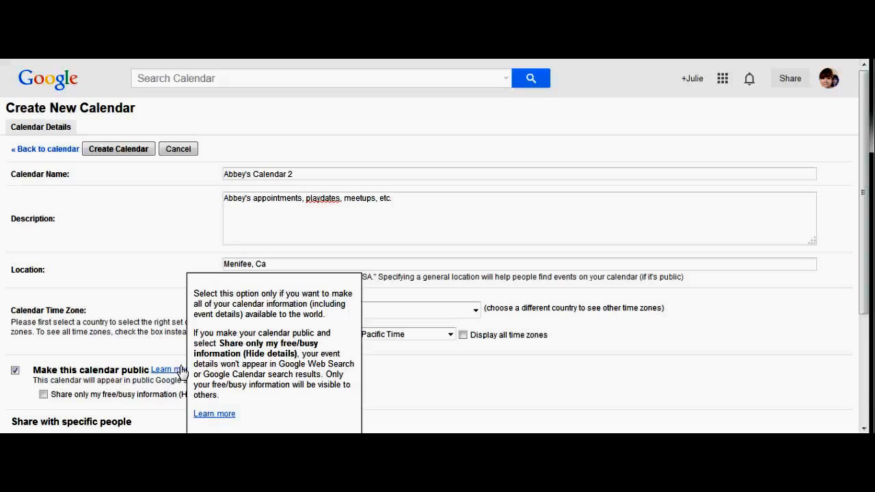
left_click(171, 371)
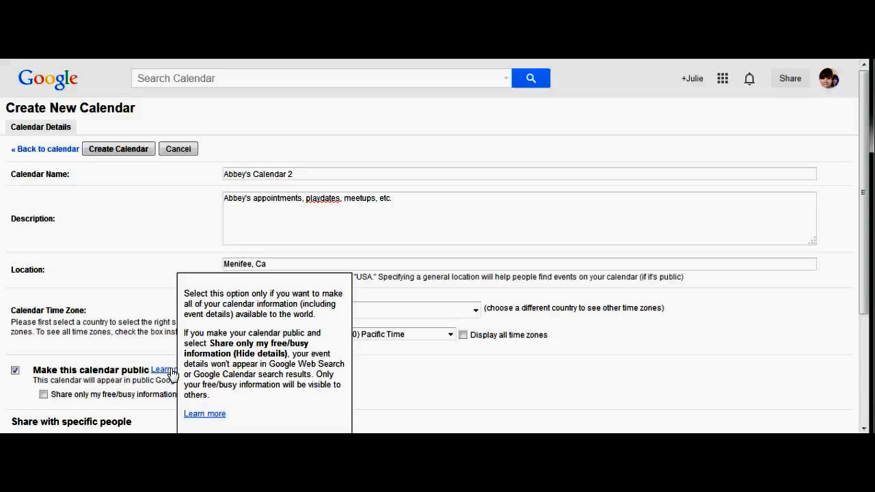
left_click(15, 370)
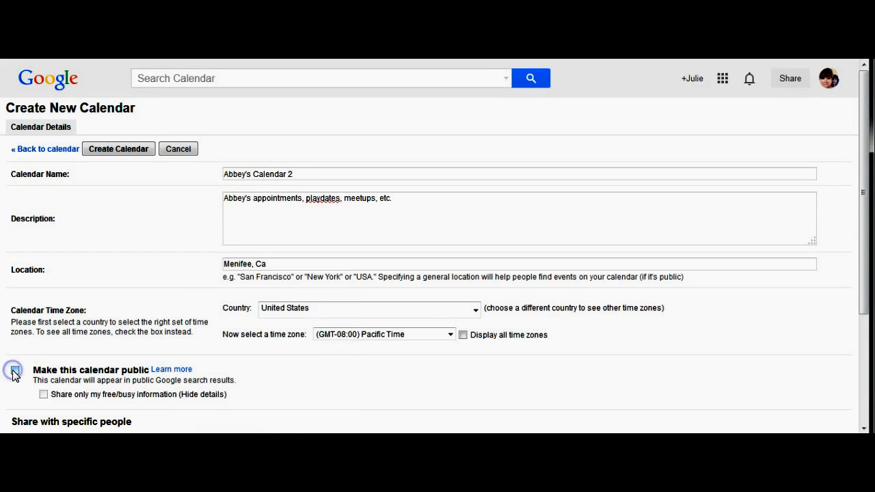
left_click(43, 394)
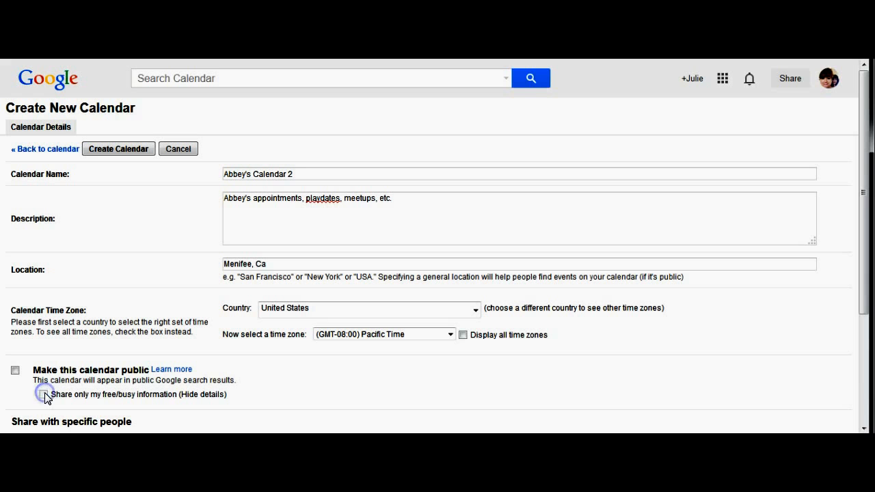
left_click(15, 370)
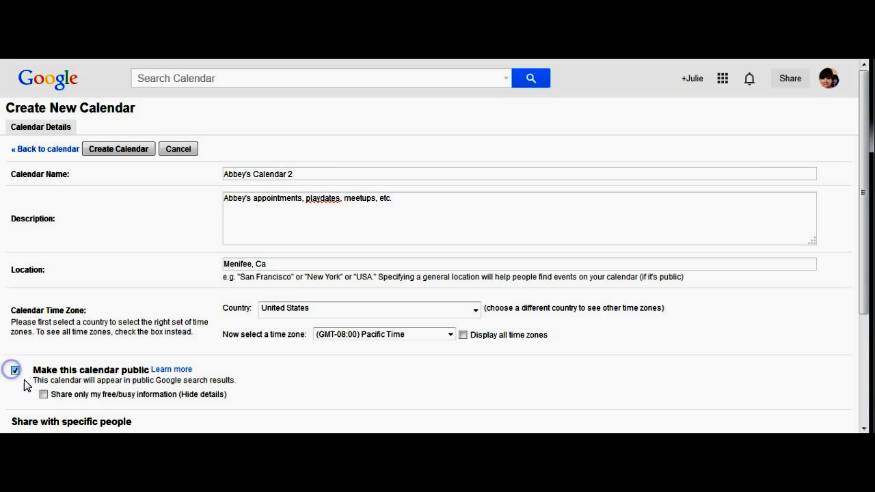
left_click(44, 395)
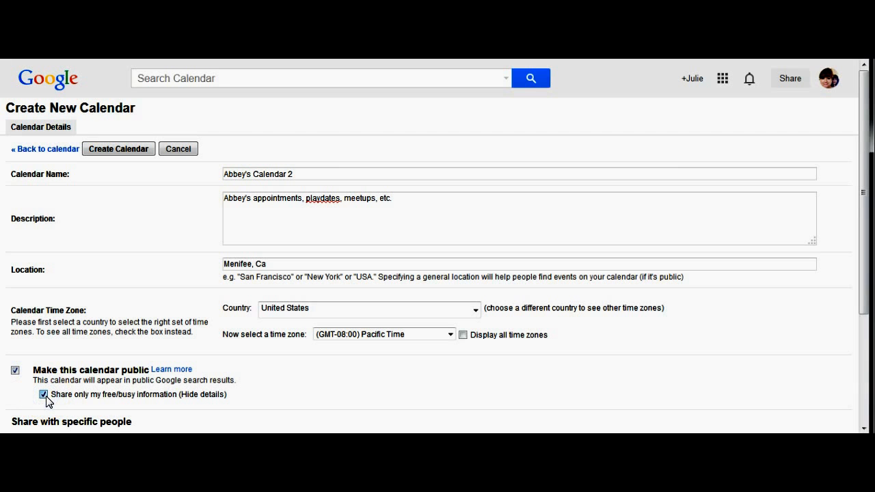
left_click(14, 371)
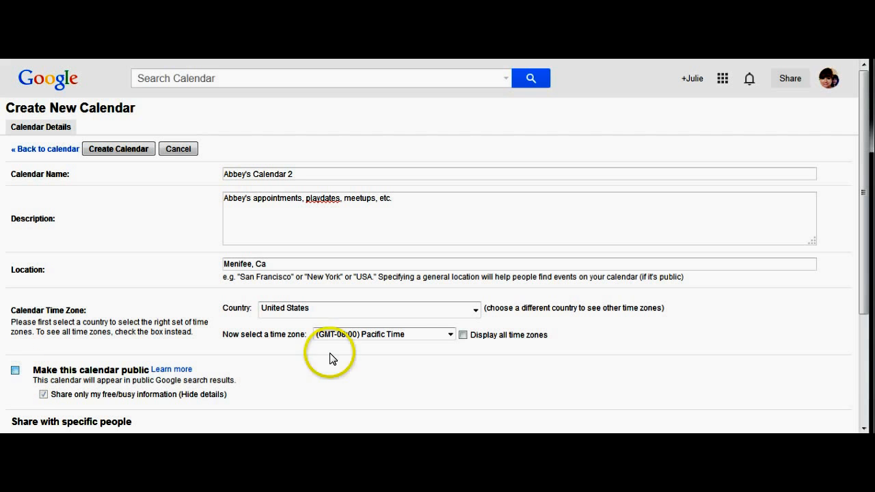
left_click(864, 428)
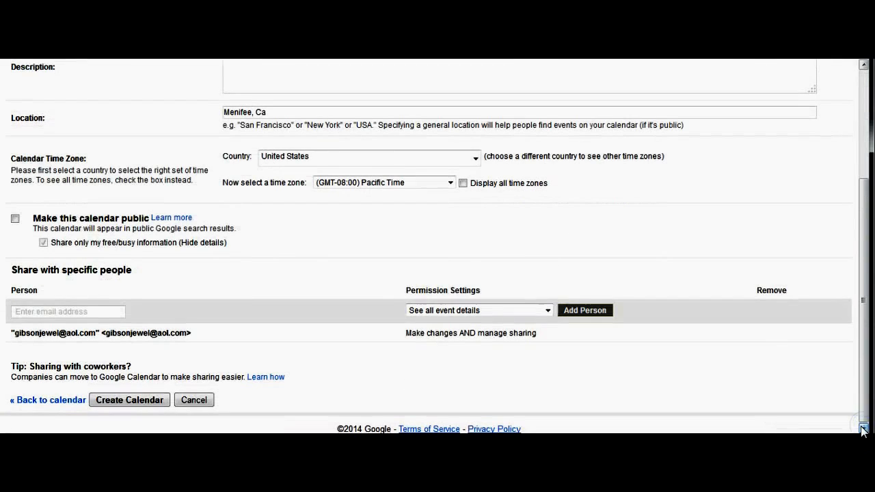
left_click(62, 312)
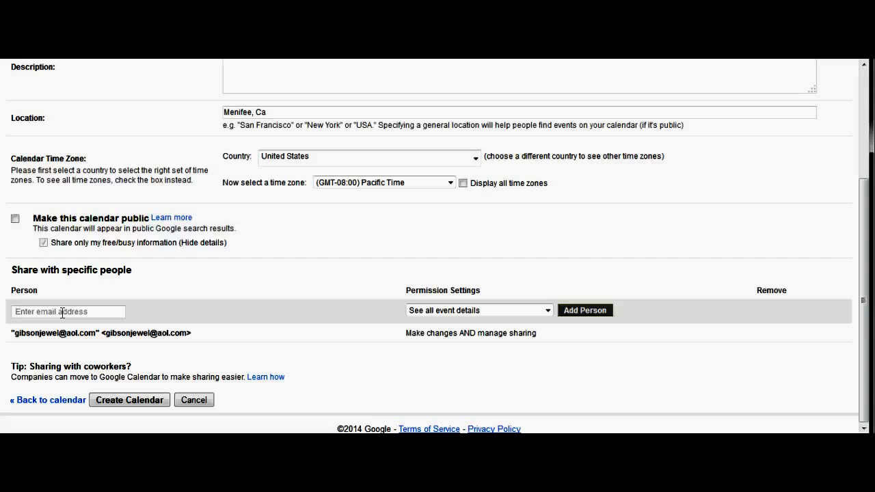
left_click(62, 313)
left_click(62, 313)
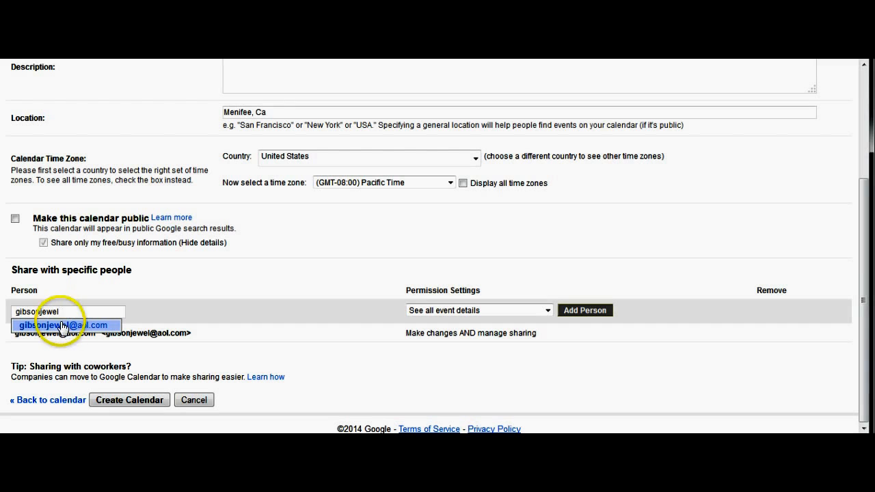
left_click(62, 325)
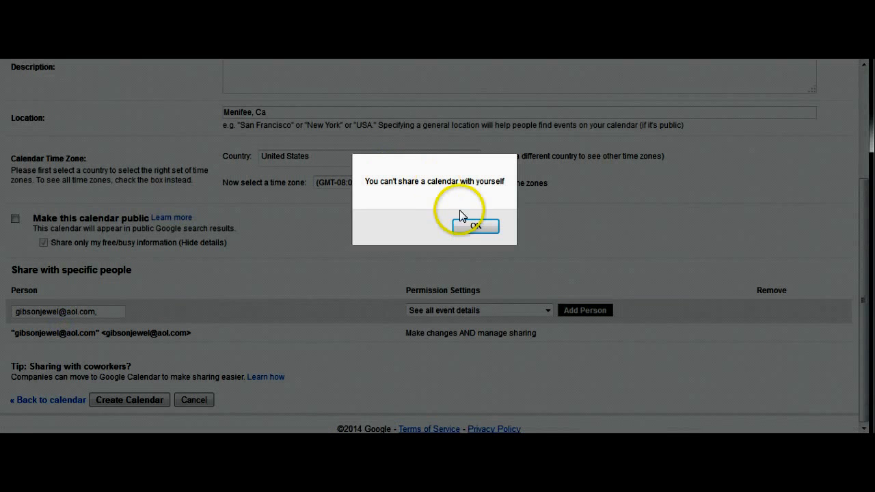
left_click(476, 225)
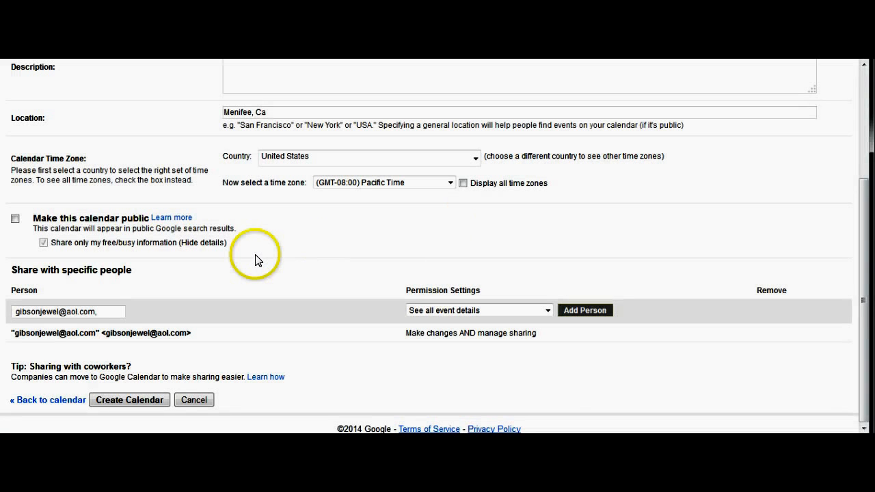
key("BackSpace")
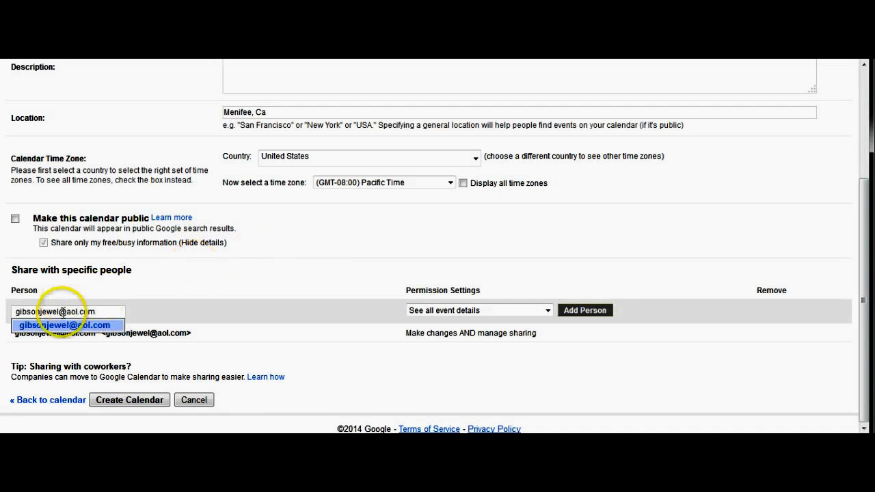
left_click(56, 325)
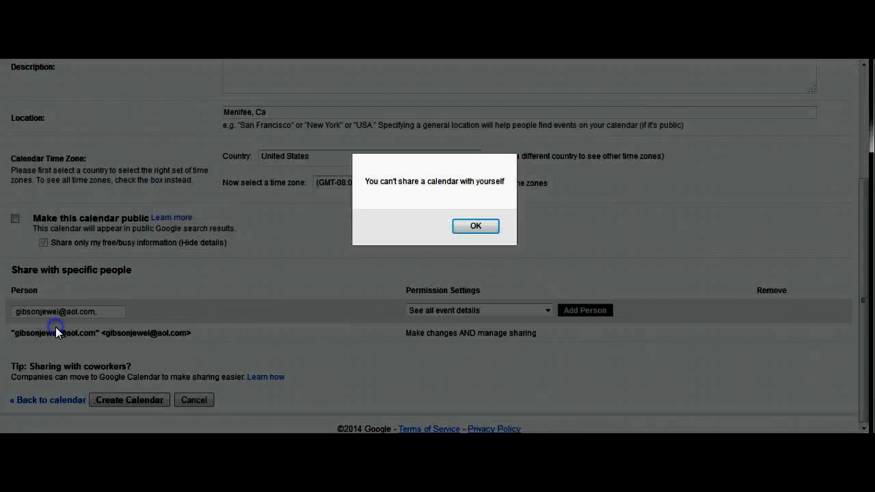
left_click(465, 223)
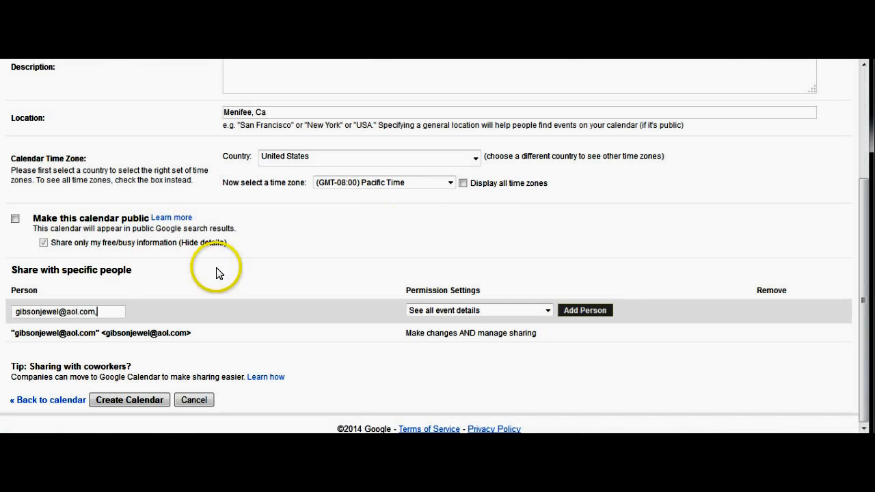
key("BackSpace")
key("BackSpace")
key("BackSpace")
key("BackSpace")
key("BackSpace")
key("BackSpace")
key("BackSpace")
key("BackSpace")
key("BackSpace")
key("BackSpace")
key("BackSpace")
key("BackSpace")
key("BackSpace")
key("BackSpace")
key("BackSpace")
key("BackSpace")
key("BackSpace")
key("BackSpace")
key("BackSpace")
key("BackSpace")
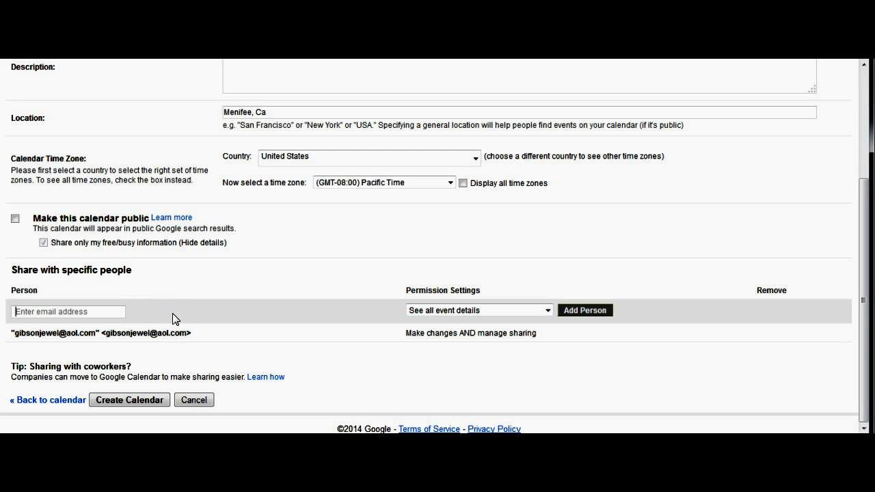
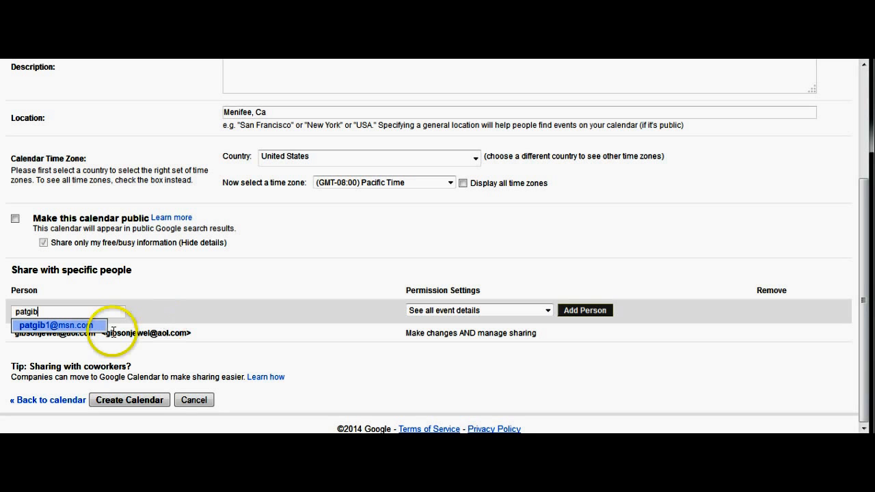
Add the other person's address to Abbey's Calendar 2's sharing list with See all event details permission
left_click(87, 326)
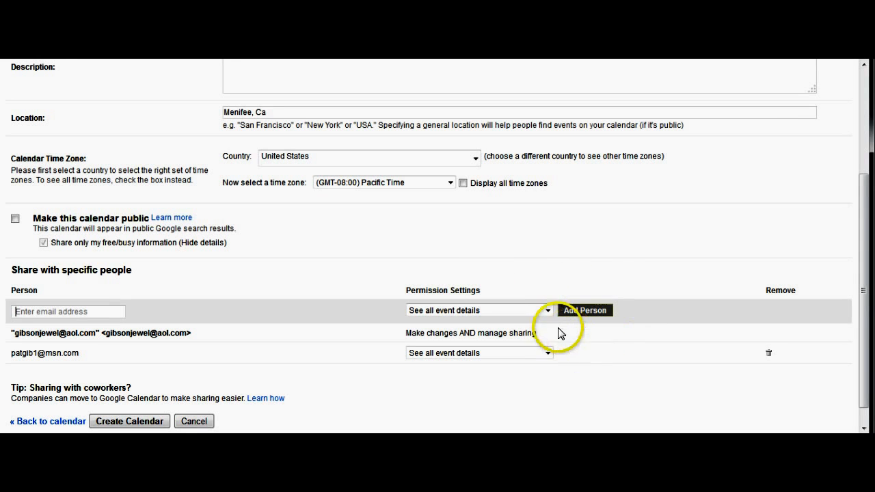
left_click(548, 311)
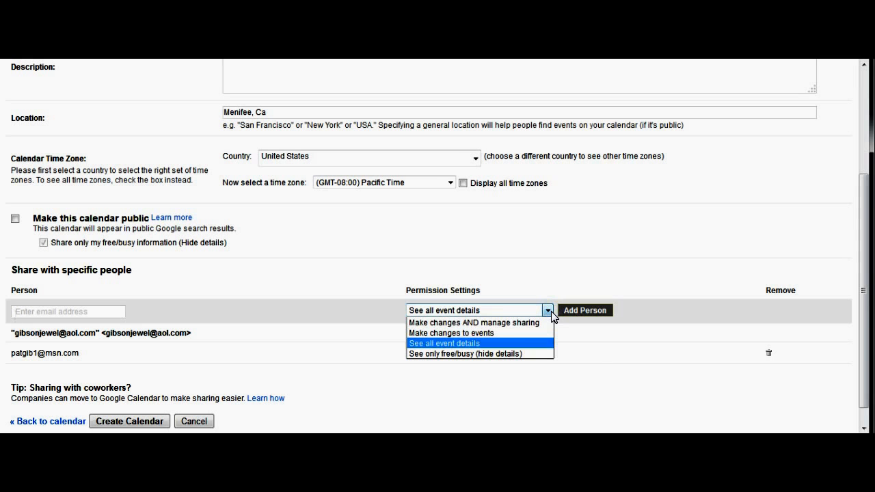
left_click(539, 257)
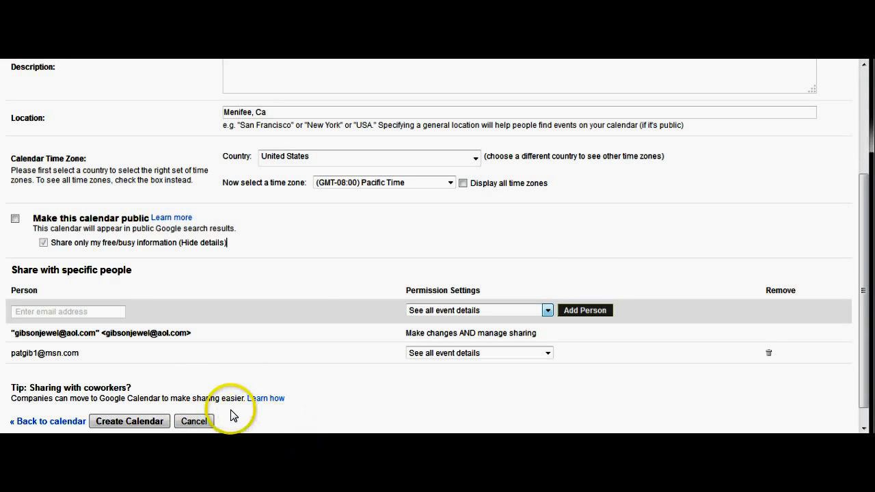
left_click(864, 75)
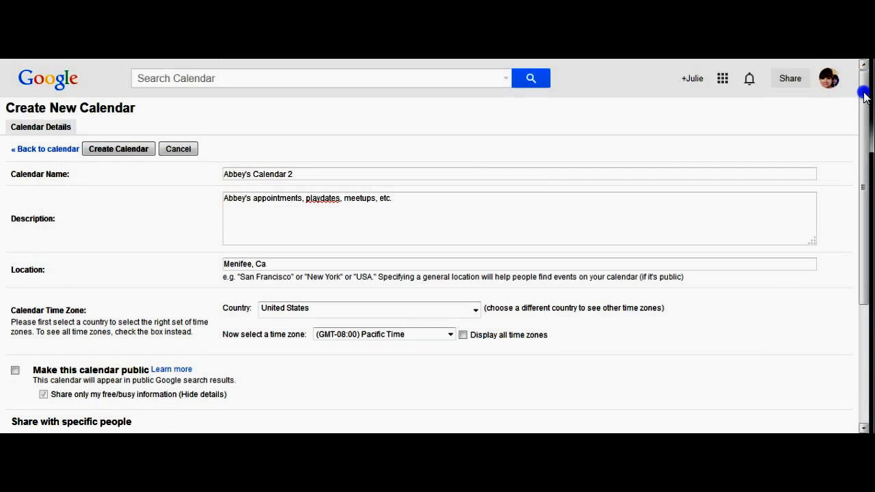
Create Abbey's Calendar 2 without inviting the shared person, then show it instead of Abbey's Calendar
left_click(106, 150)
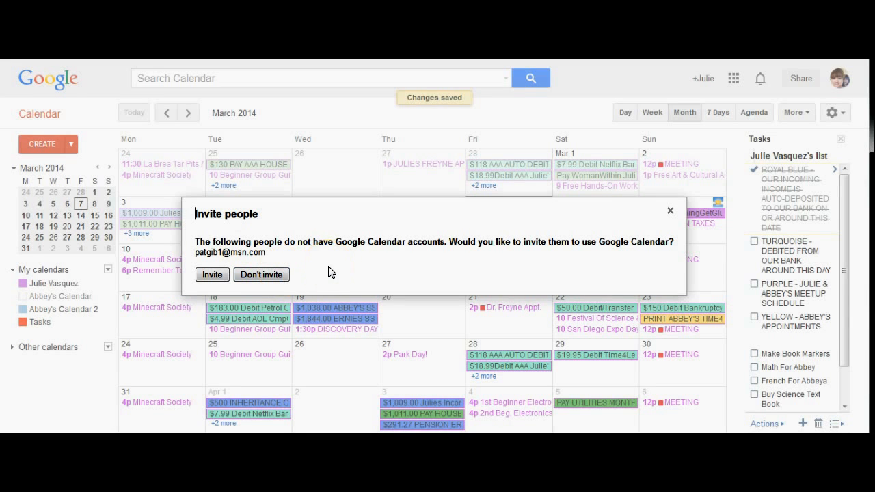
left_click(255, 274)
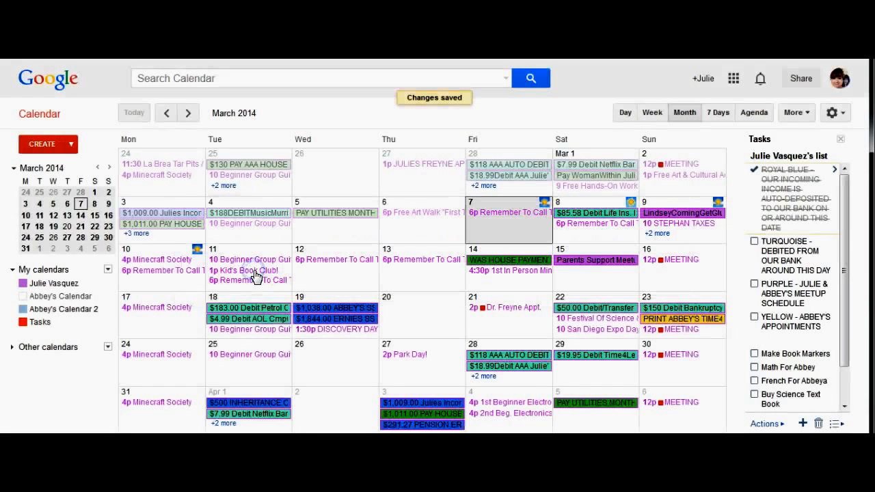
left_click(62, 301)
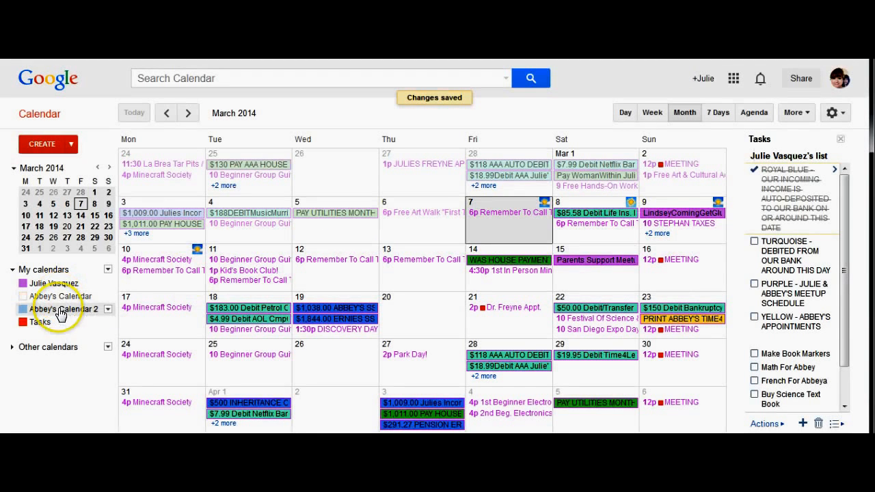
left_click(24, 312)
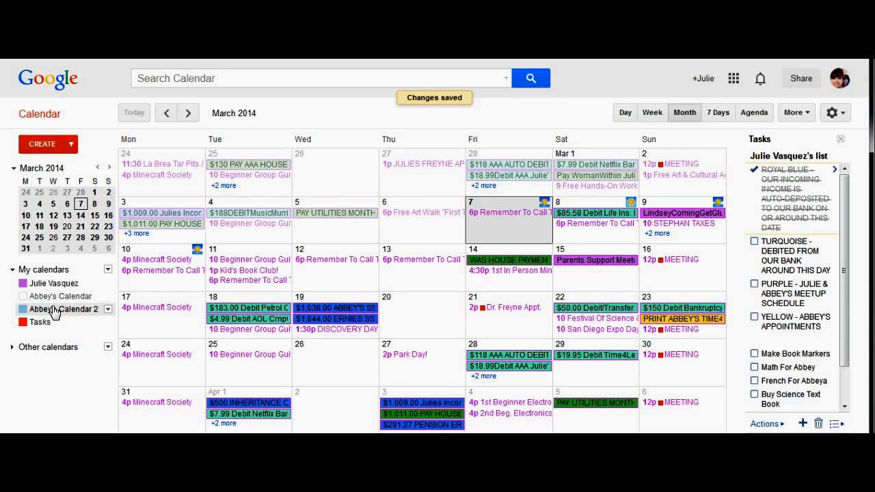
Choose 'Display only this Calendar' for Abbey's Calendar 2, emptying the March 2014 grid
left_click(107, 309)
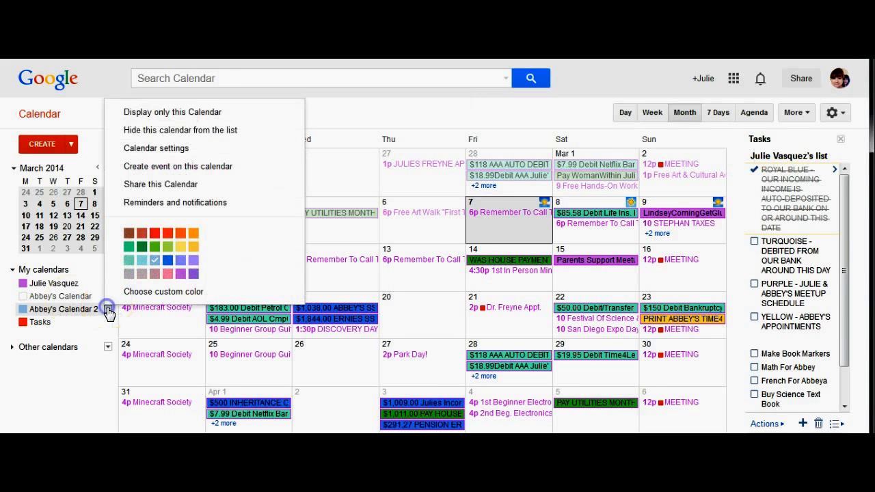
left_click(178, 115)
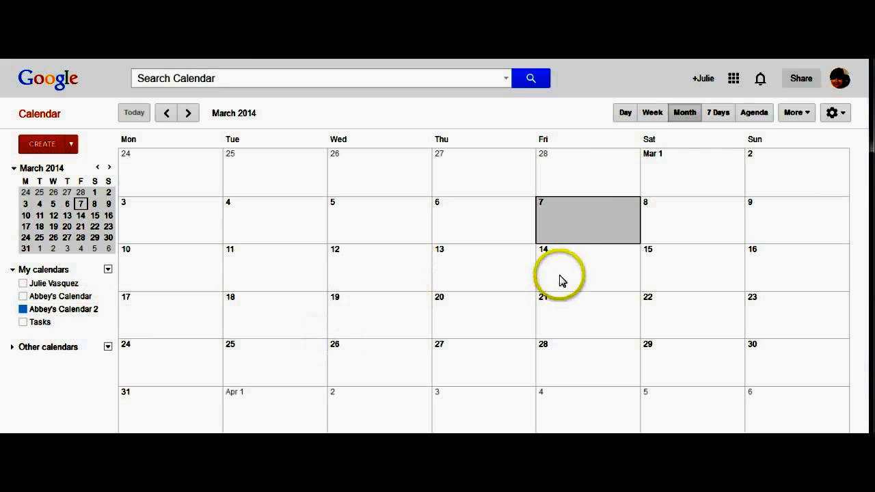
Start a new event titled 'Book Club' on Tuesday, March 11, 2014
double_click(568, 221)
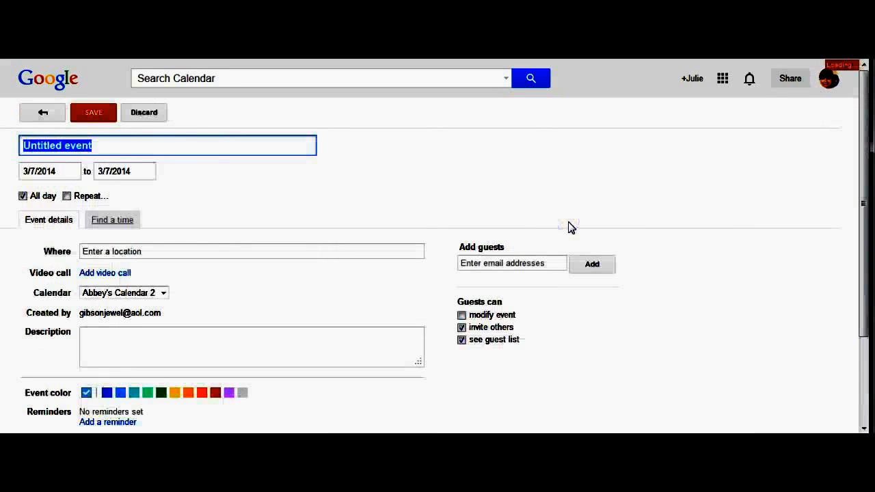
left_click(43, 112)
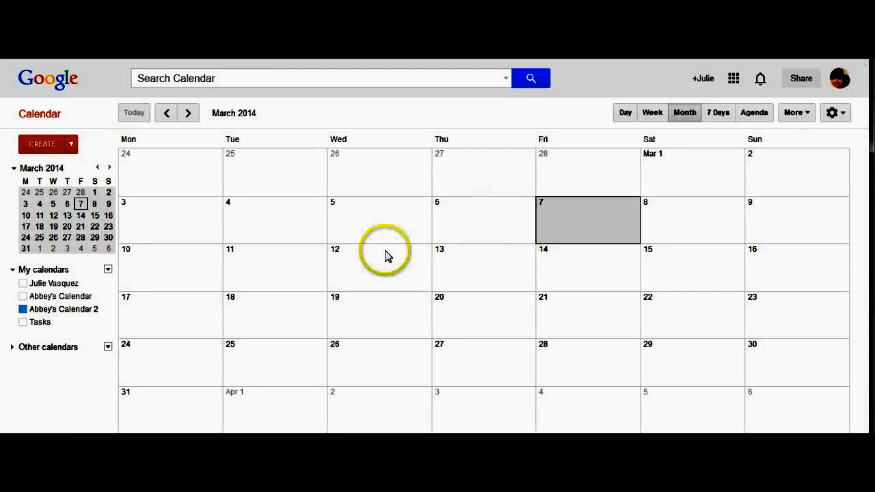
left_click(258, 266)
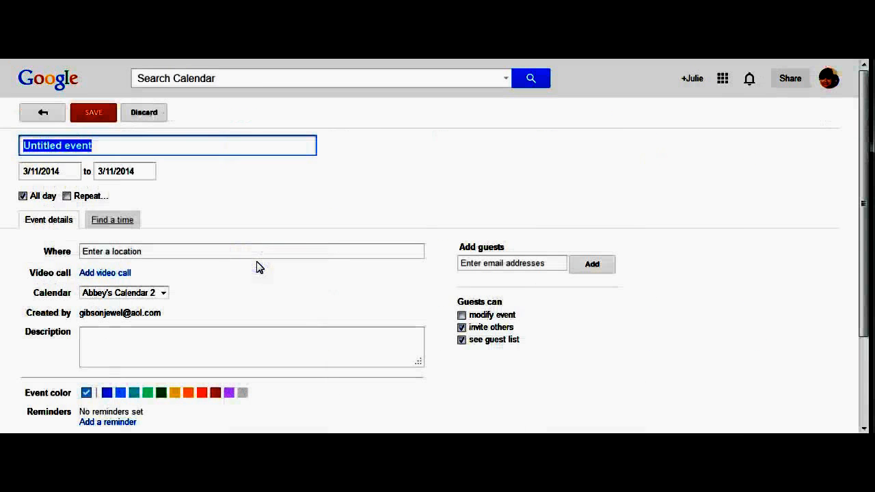
type("Book")
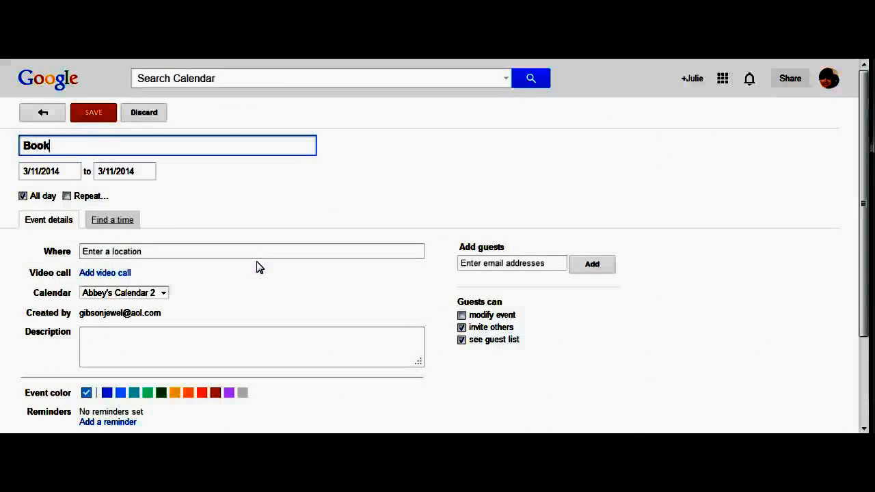
type(" Club")
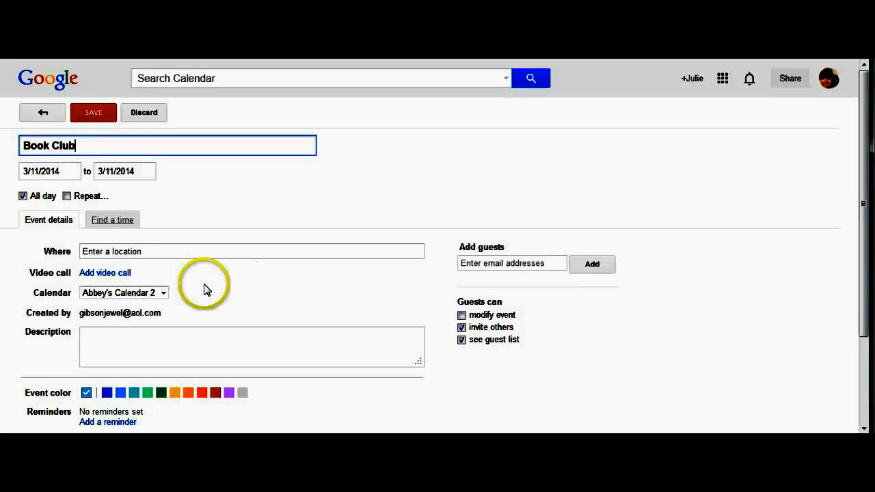
Make Book Club a timed event from 1:00pm to 3:00pm and turn on Repeat
left_click(22, 196)
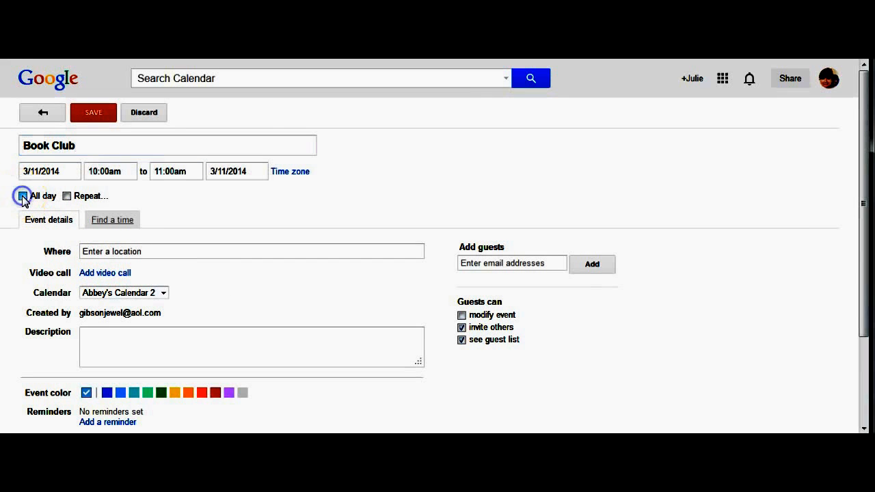
left_click(126, 168)
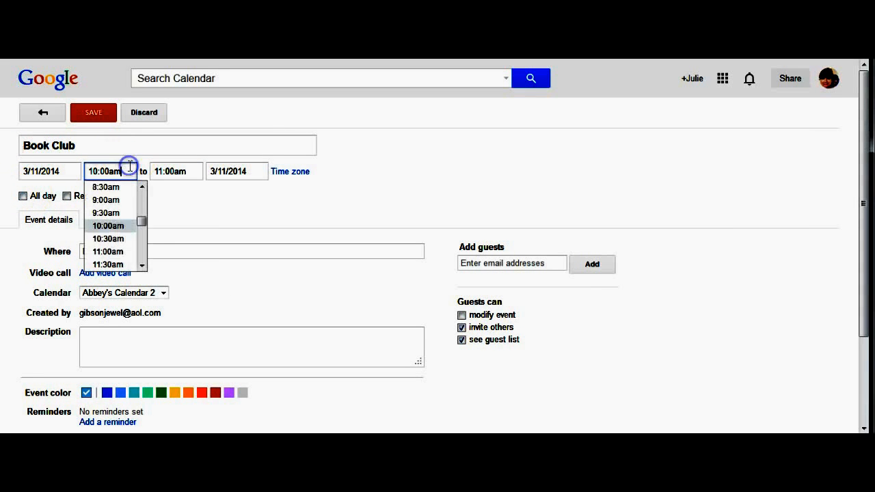
left_click(141, 248)
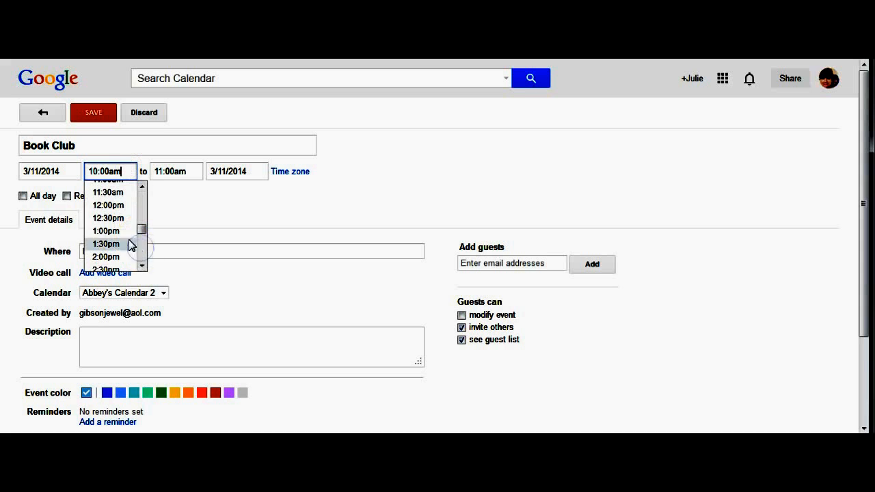
left_click(110, 231)
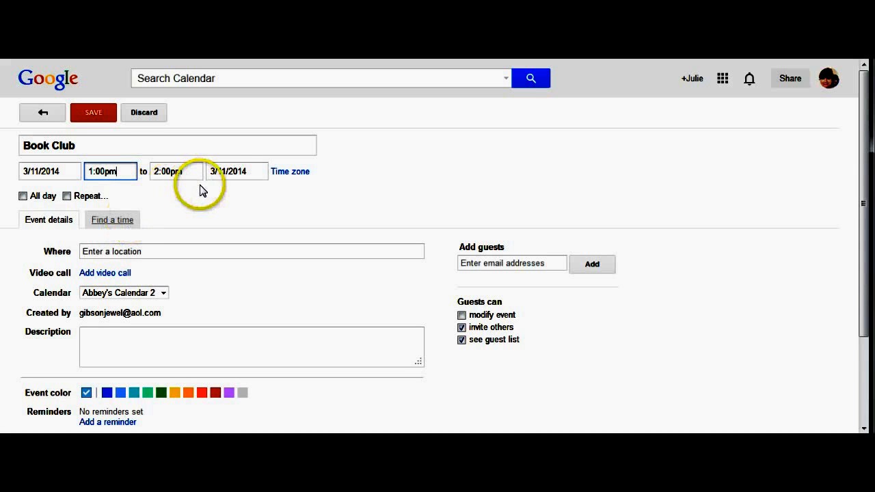
left_click(182, 171)
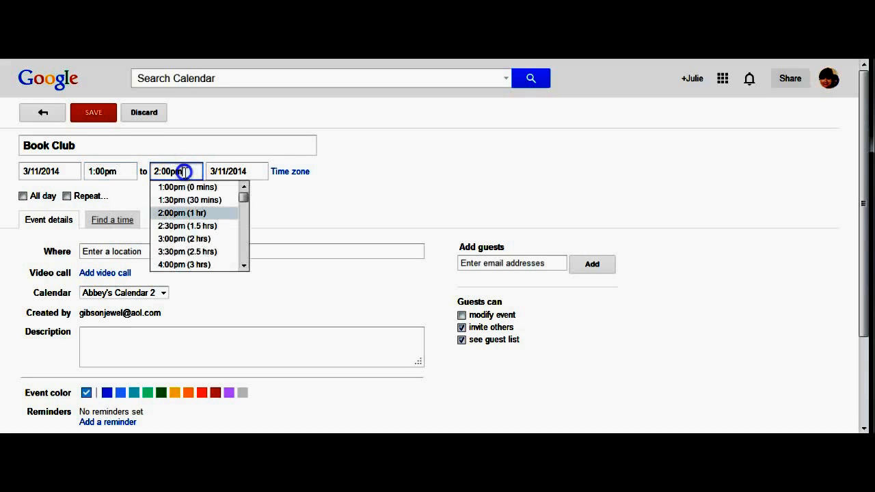
left_click(183, 239)
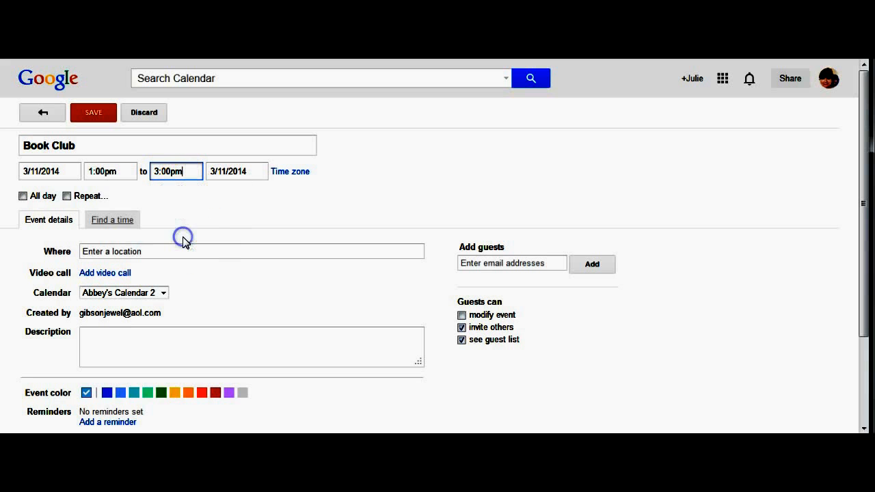
left_click(67, 197)
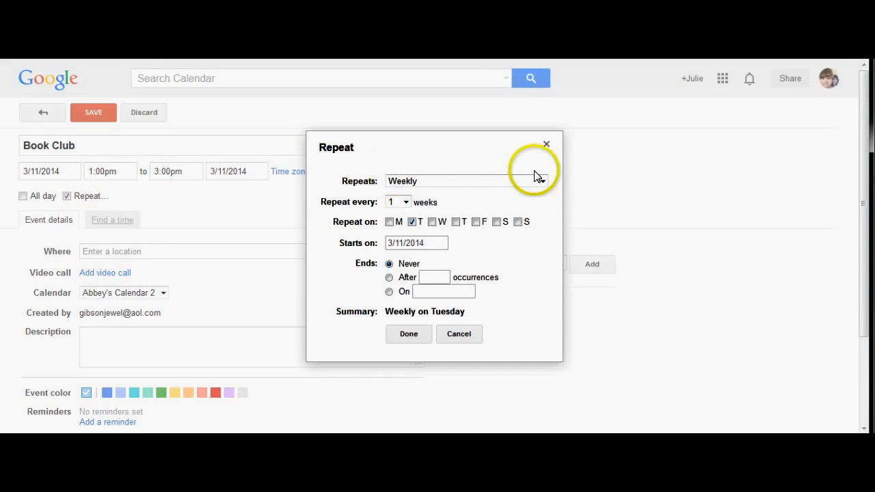
Set Book Club to repeat monthly by day of the week (second Tuesday) and save it
left_click(541, 181)
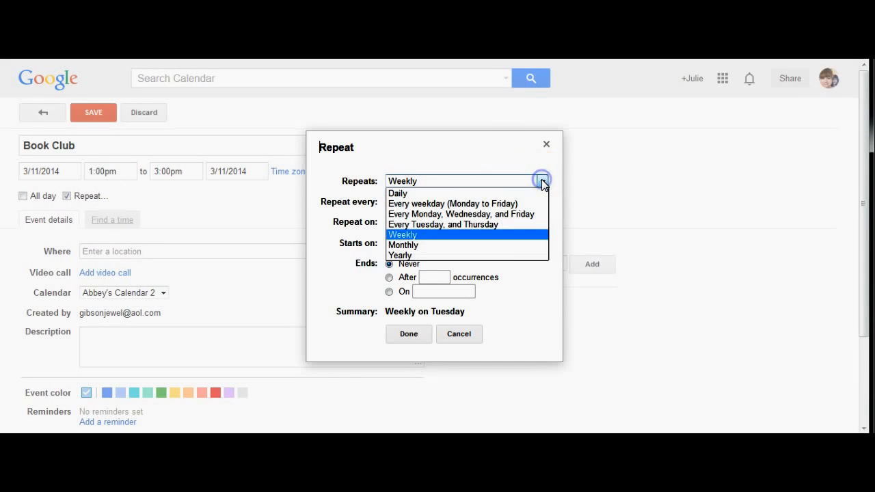
left_click(509, 250)
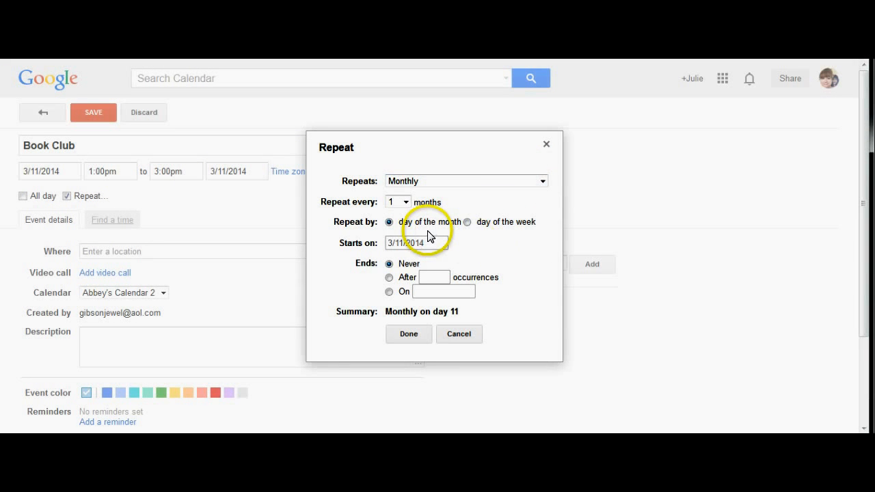
left_click(467, 223)
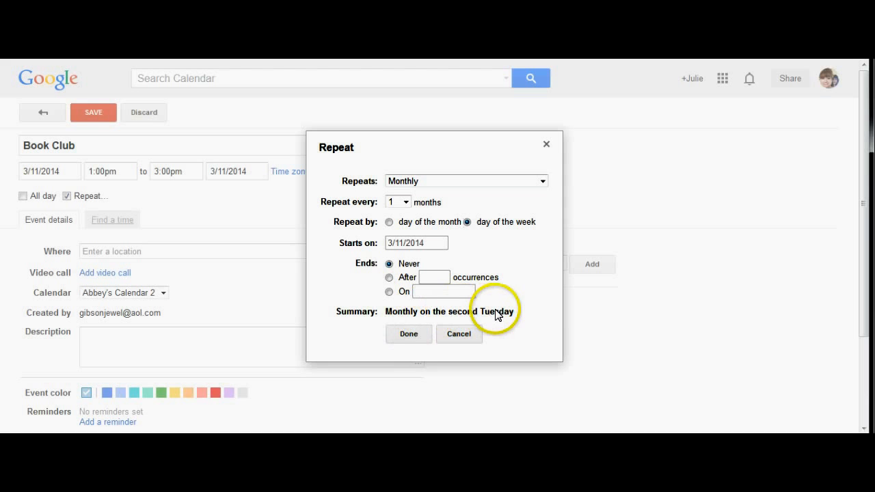
left_click(409, 335)
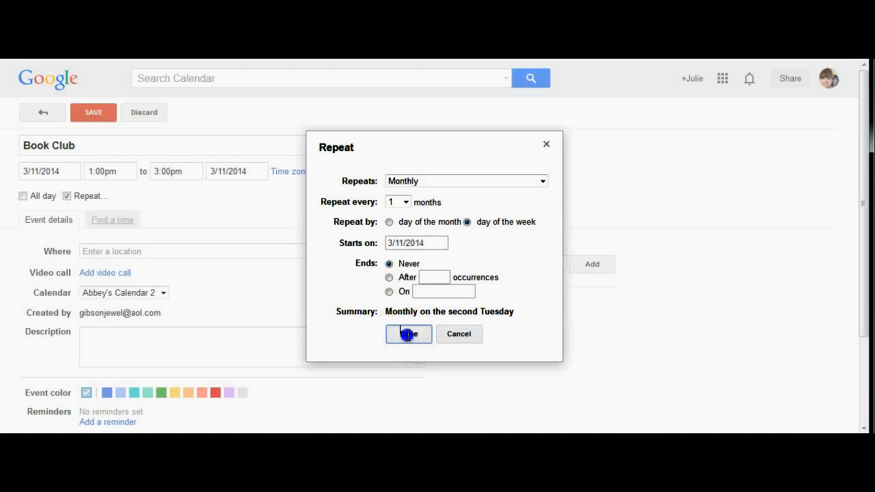
left_click(84, 116)
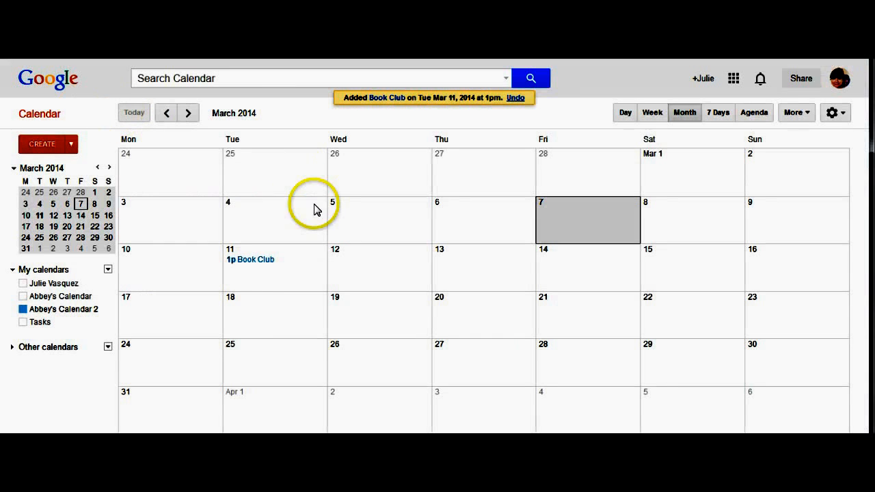
Browse April and May 2014 to confirm Book Club on April 8 and May 13, then return to March
left_click(188, 114)
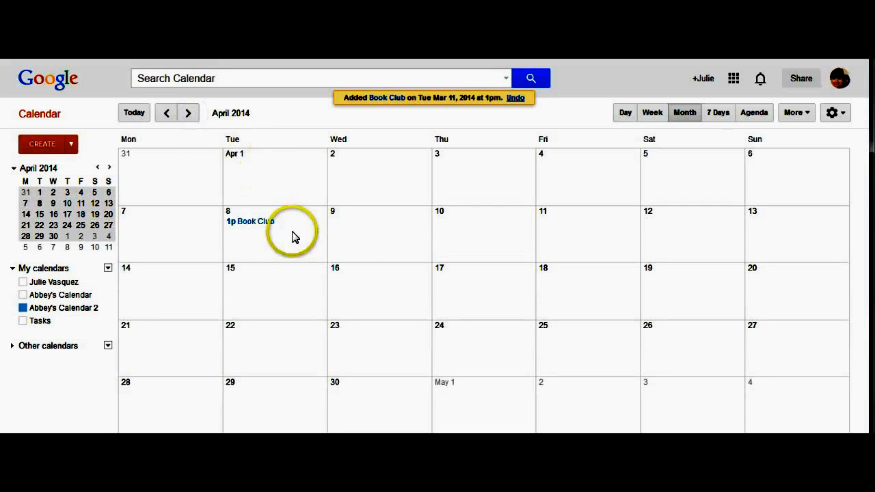
left_click(188, 113)
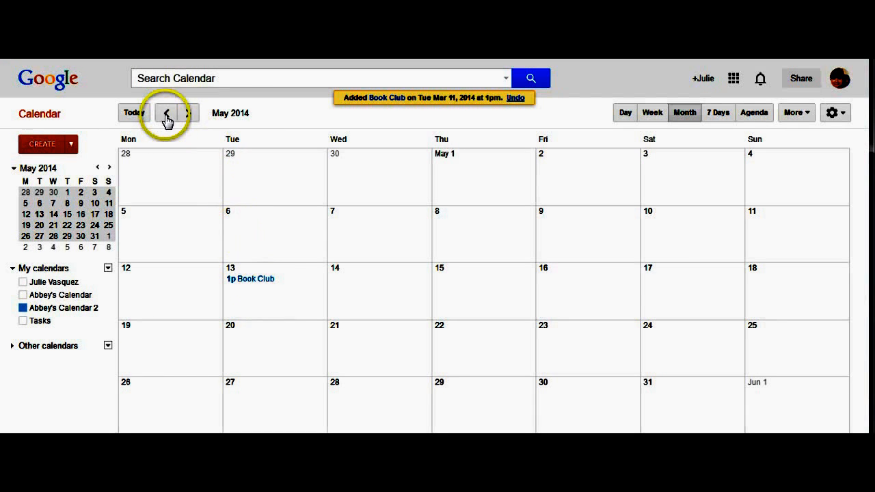
left_click(166, 114)
left_click(166, 113)
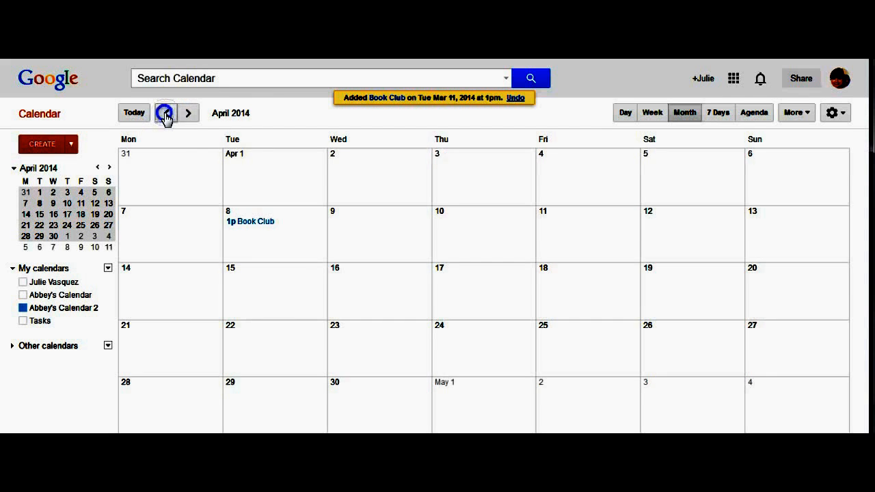
left_click(166, 113)
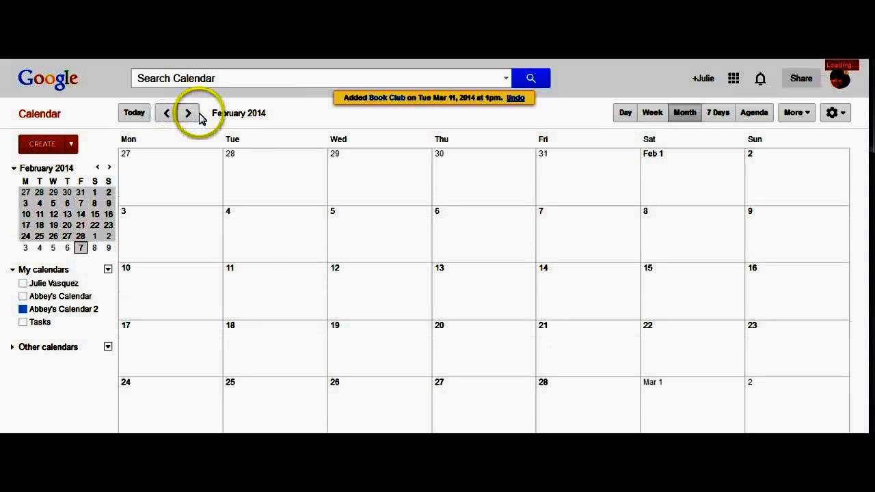
left_click(194, 116)
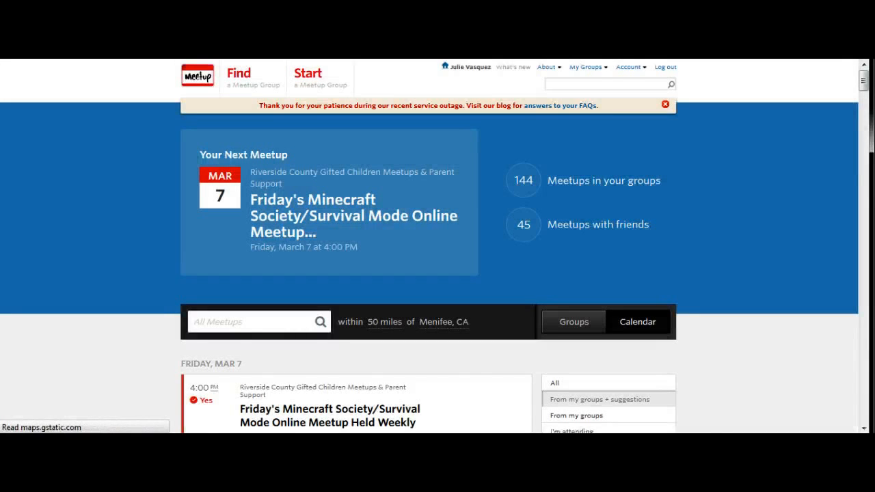
Export the Riverside County group's Monthly Park Day! event from Meetup to Google Calendar
left_click(587, 68)
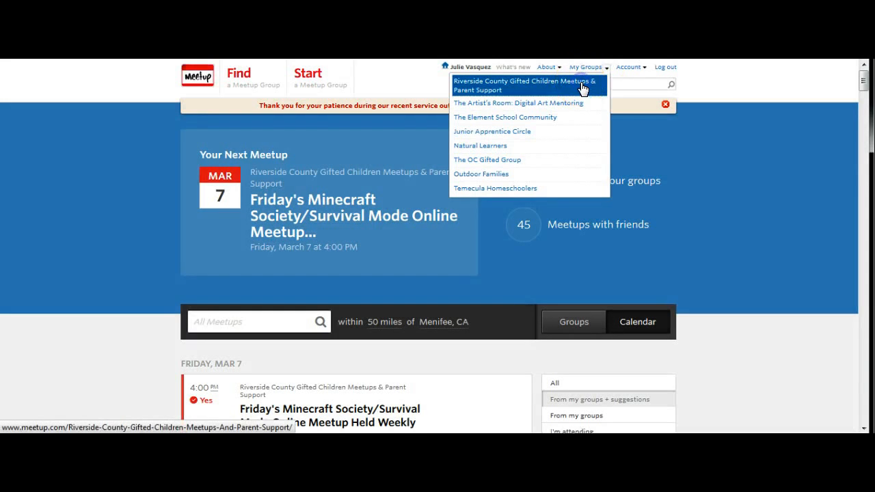
left_click(582, 86)
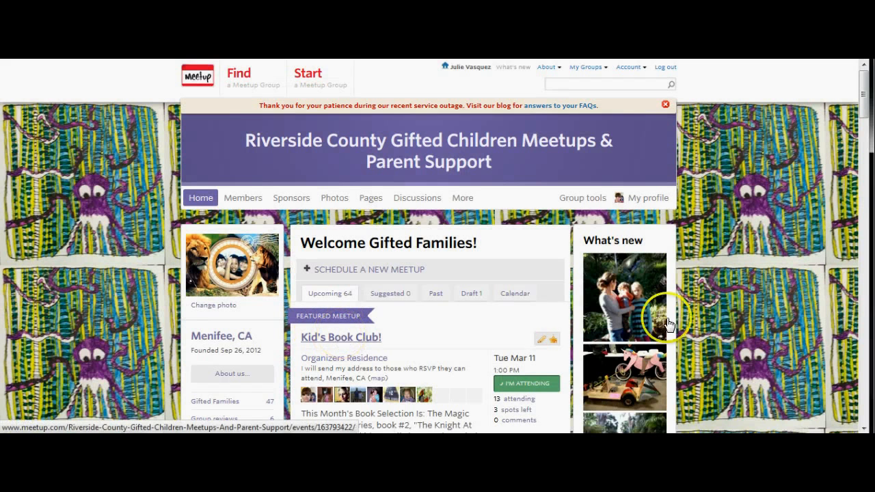
scroll(864, 366, "down", 5)
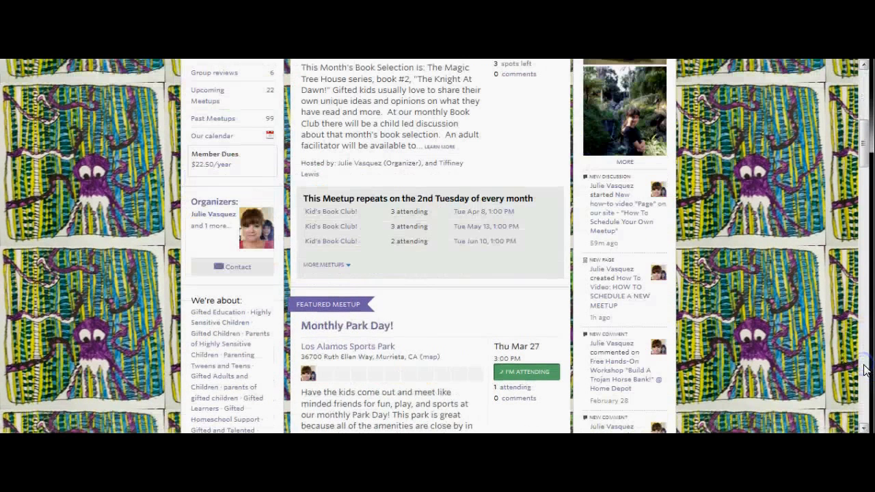
left_click(380, 328)
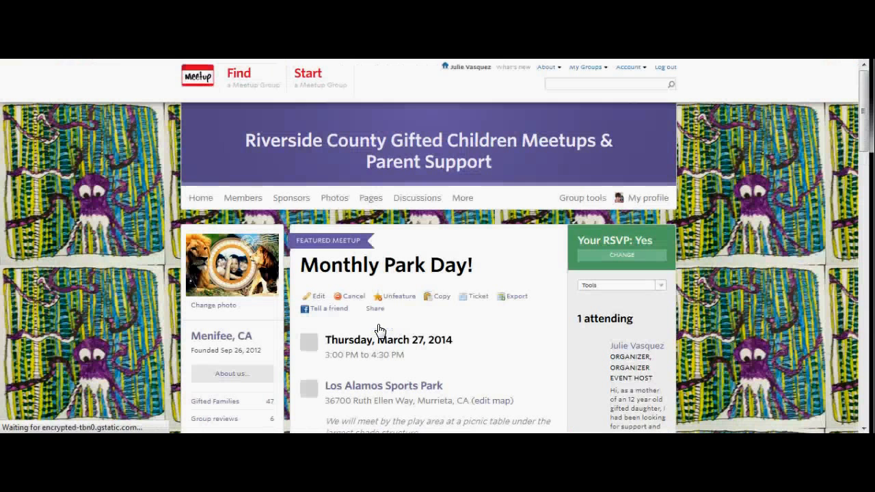
left_click(513, 300)
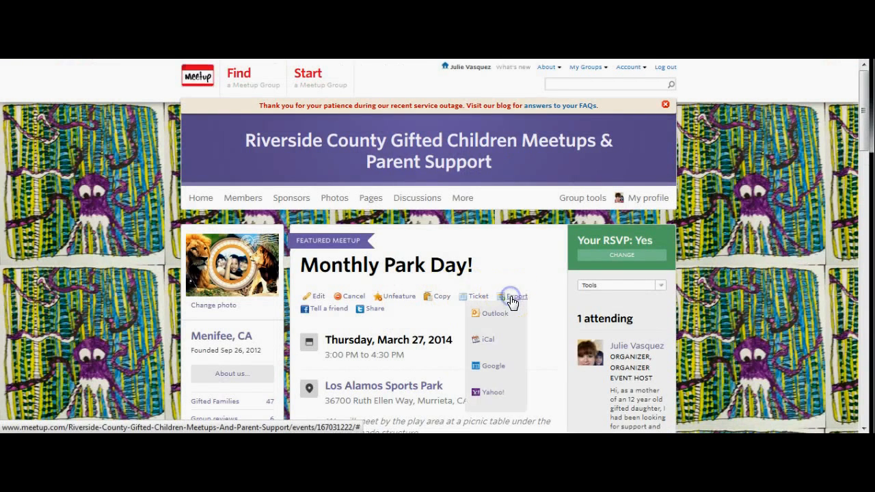
left_click(493, 367)
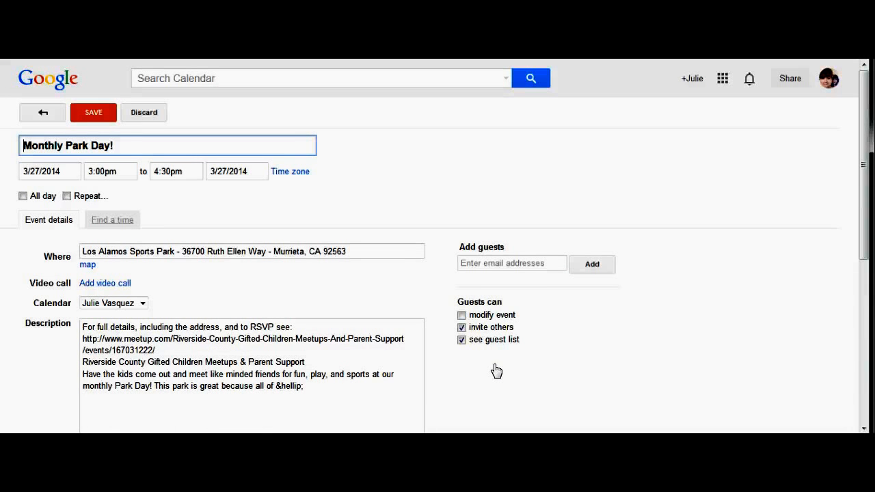
Keep the imported Park Day event on the personal calendar and save it
left_click(142, 306)
left_click(143, 304)
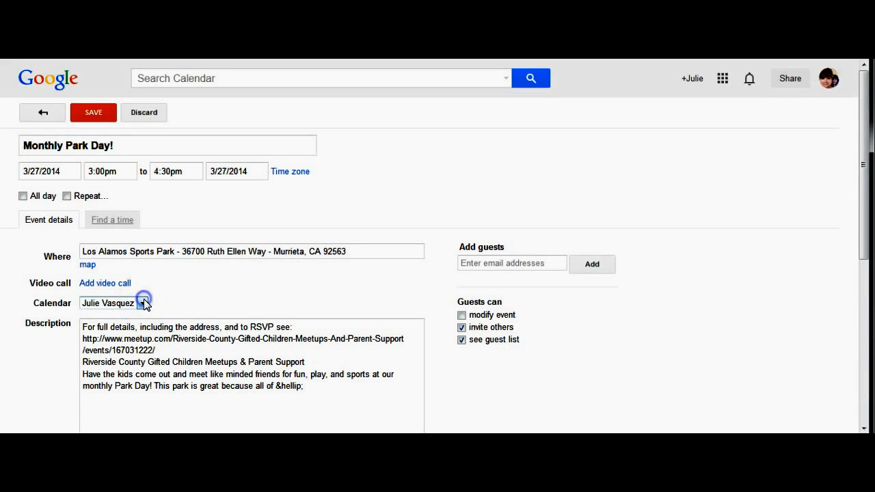
left_click(143, 303)
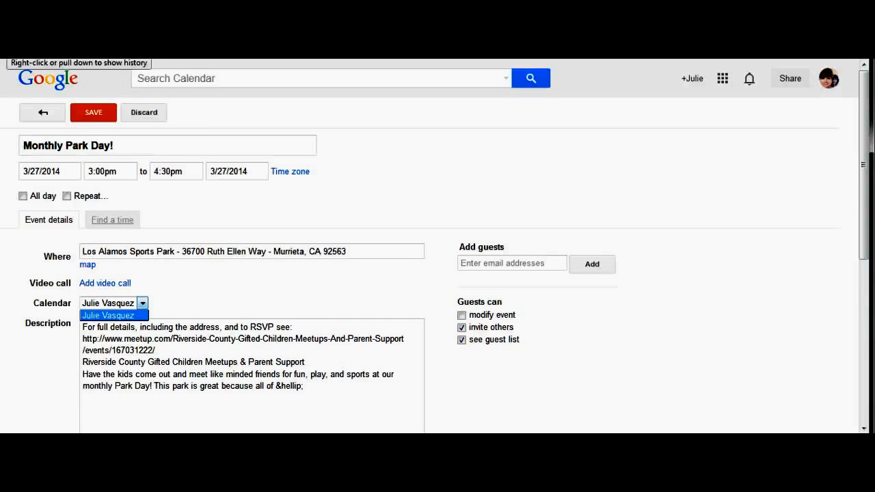
left_click(10, 48)
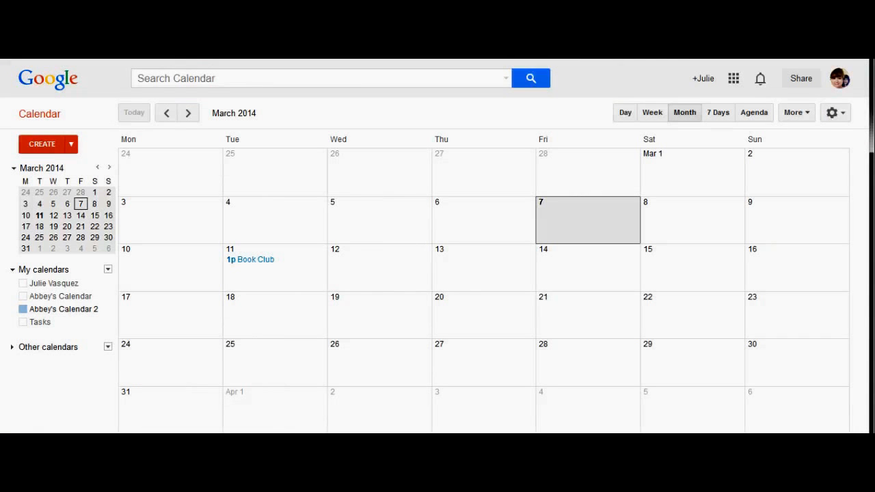
Tick the personal calendar and display only it, revealing 2p Park Day! on March 27
left_click(63, 284)
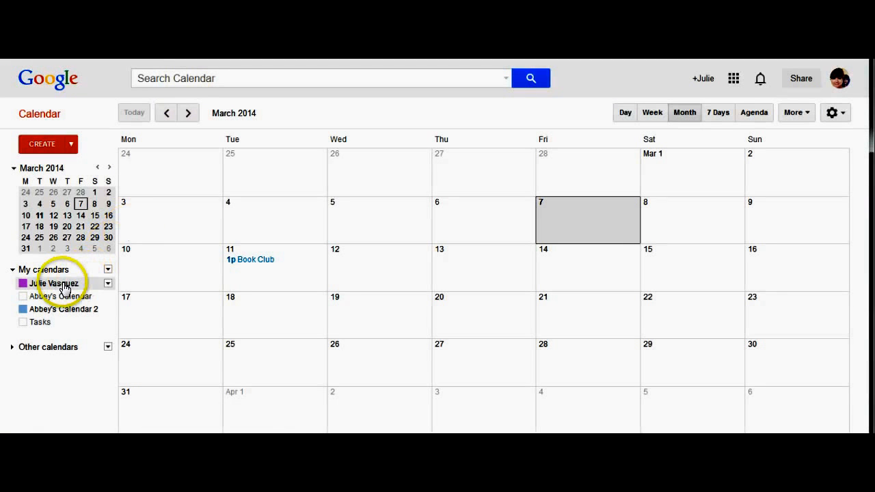
left_click(108, 284)
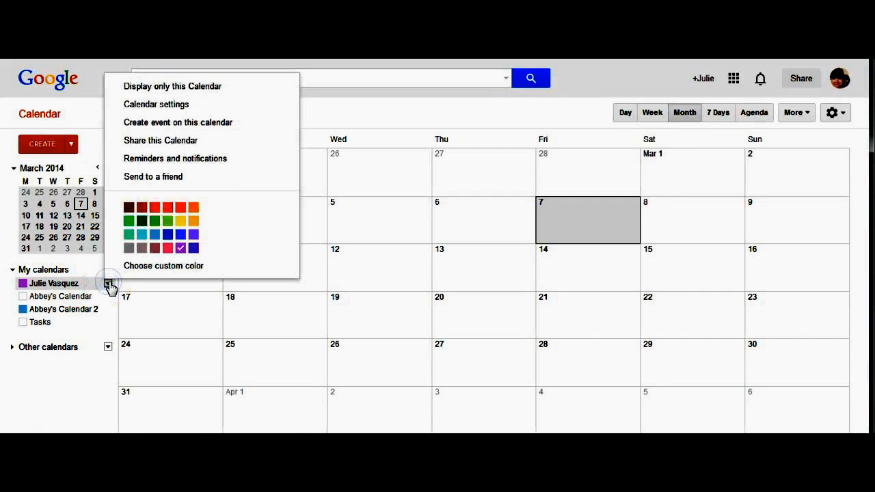
left_click(185, 86)
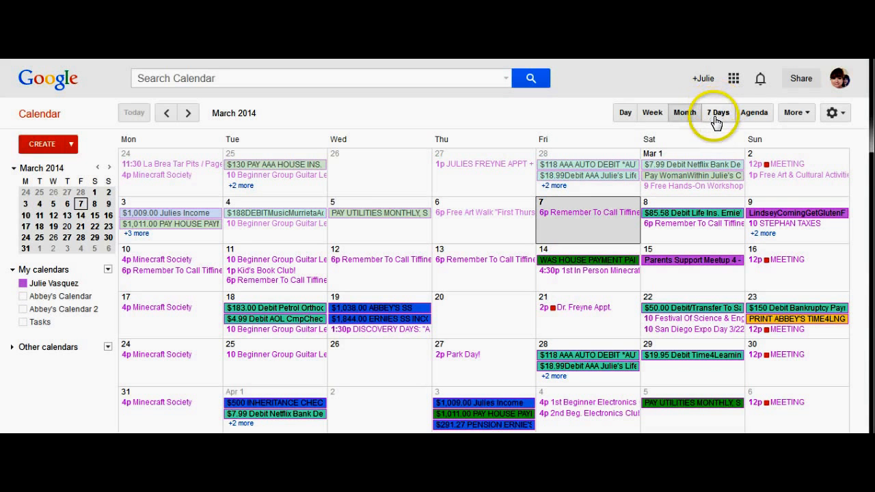
Glance at the Agenda list, then start a blank new event on Wed, April 2 in Month view
left_click(761, 113)
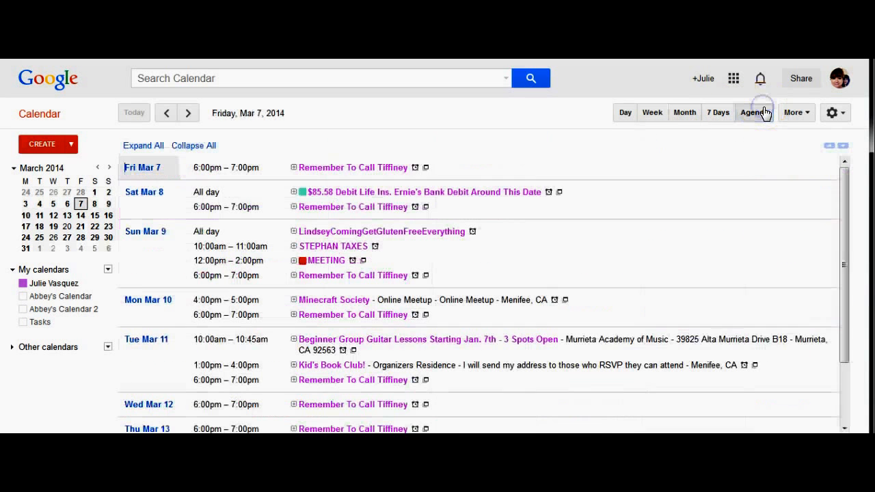
left_click(685, 113)
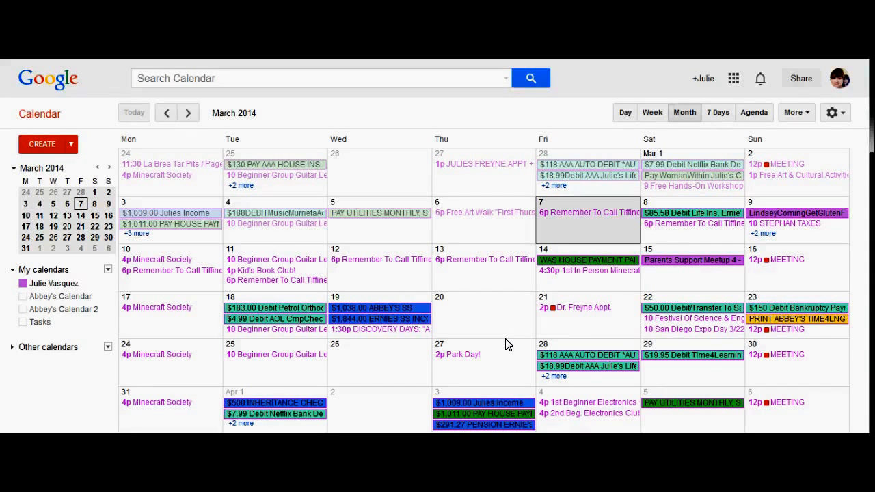
left_click(486, 389)
key("super")
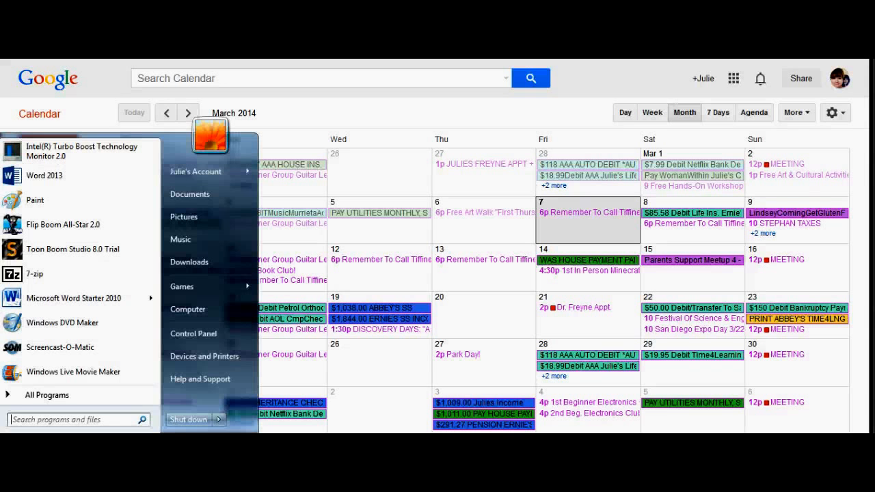
left_click(358, 423)
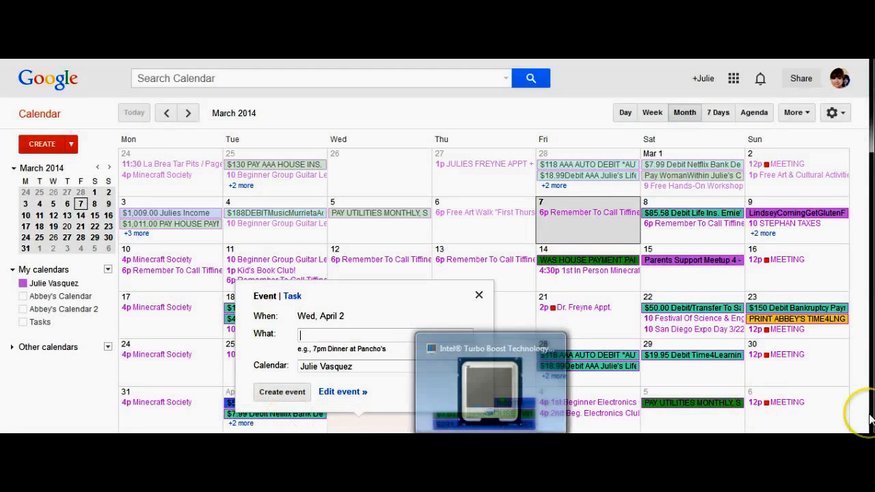